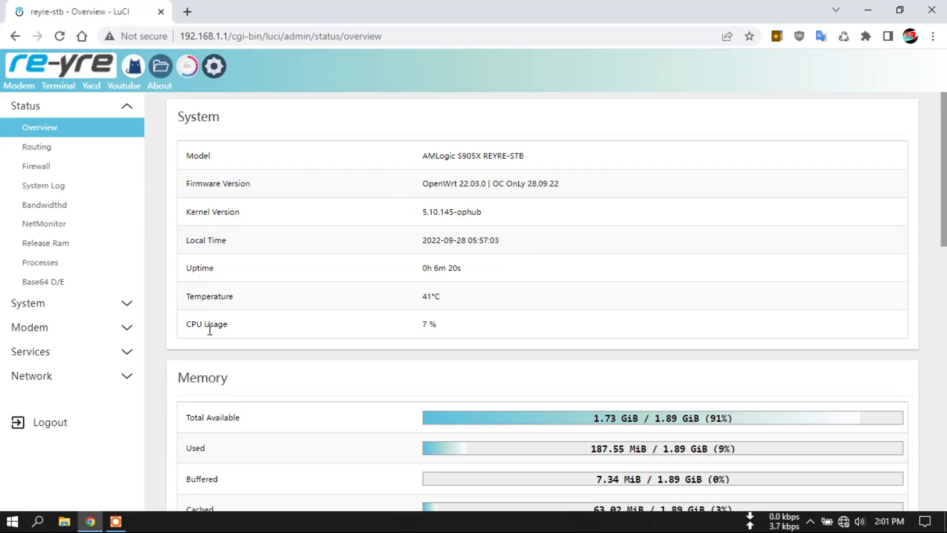
# Examine the router overview's system, memory, storage, network, DHCP lease and wireless sections
pyautogui.scroll(-5, 304, 311)
pyautogui.scroll(-8, 345, 308)
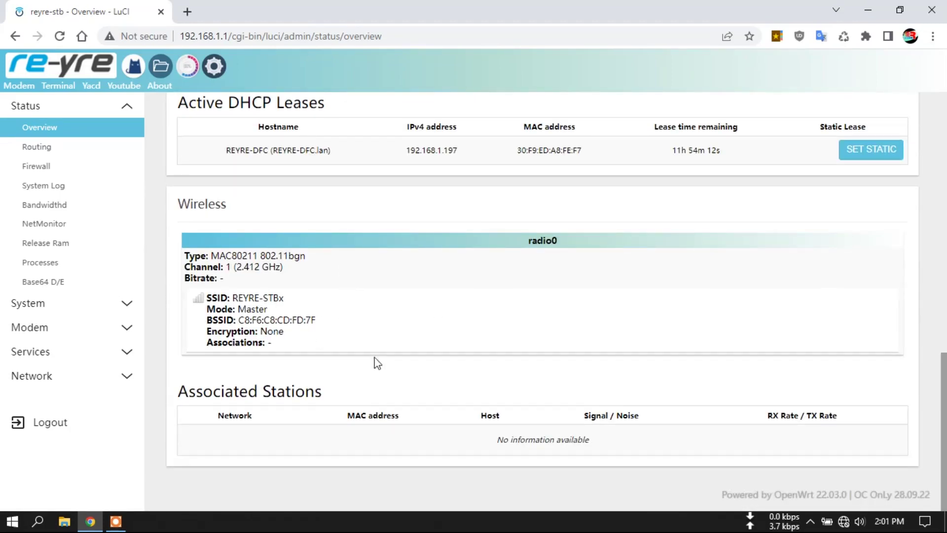
pyautogui.scroll(12, 496, 308)
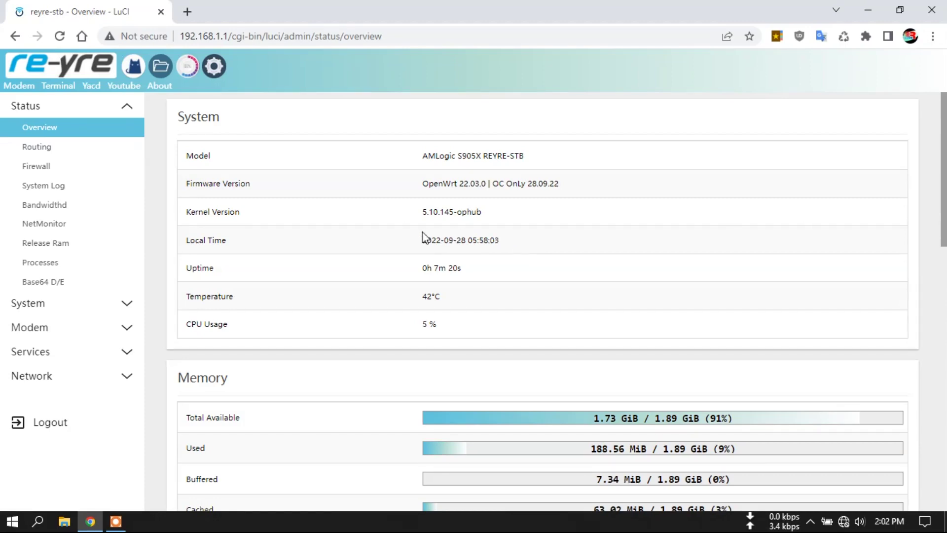
pyautogui.scroll(-6, 549, 322)
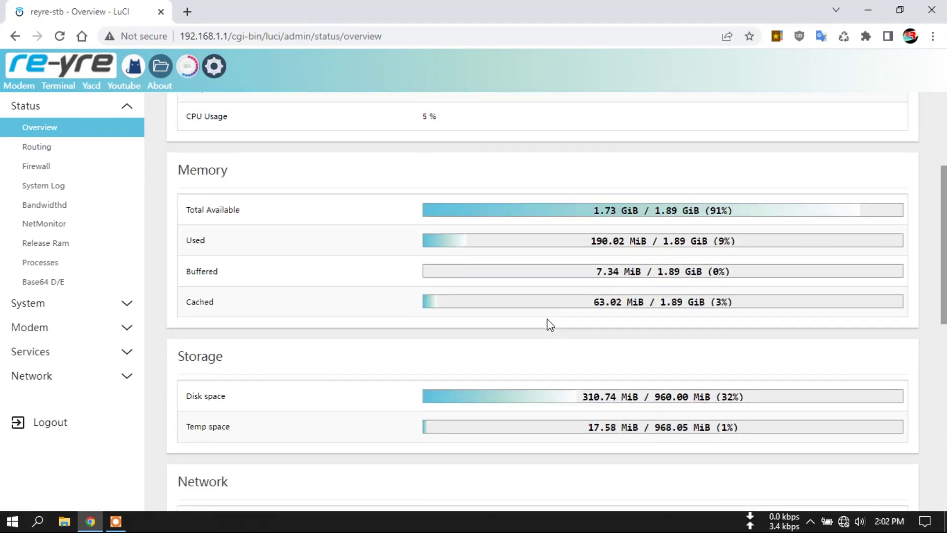
pyautogui.scroll(-8, 548, 321)
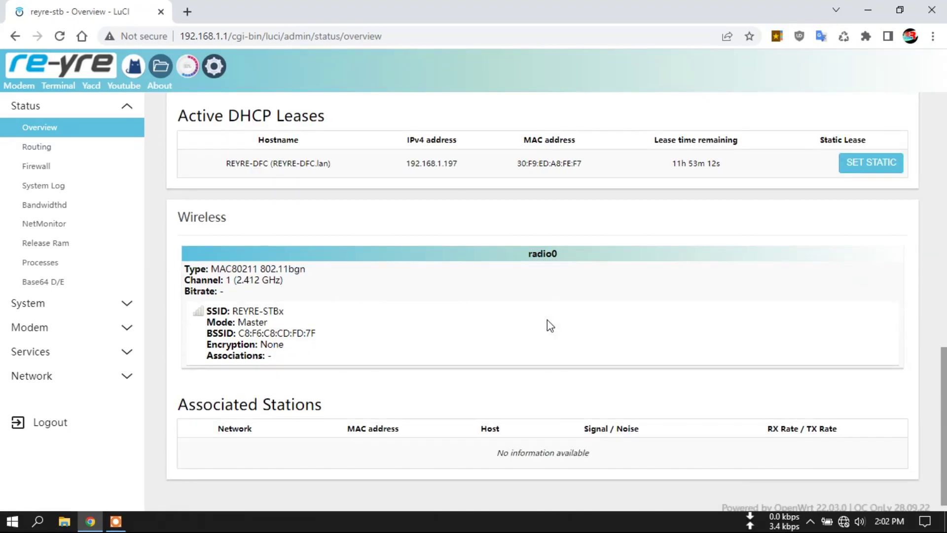
pyautogui.scroll(3, 530, 335)
pyautogui.scroll(-3, 530, 335)
pyautogui.scroll(9, 506, 314)
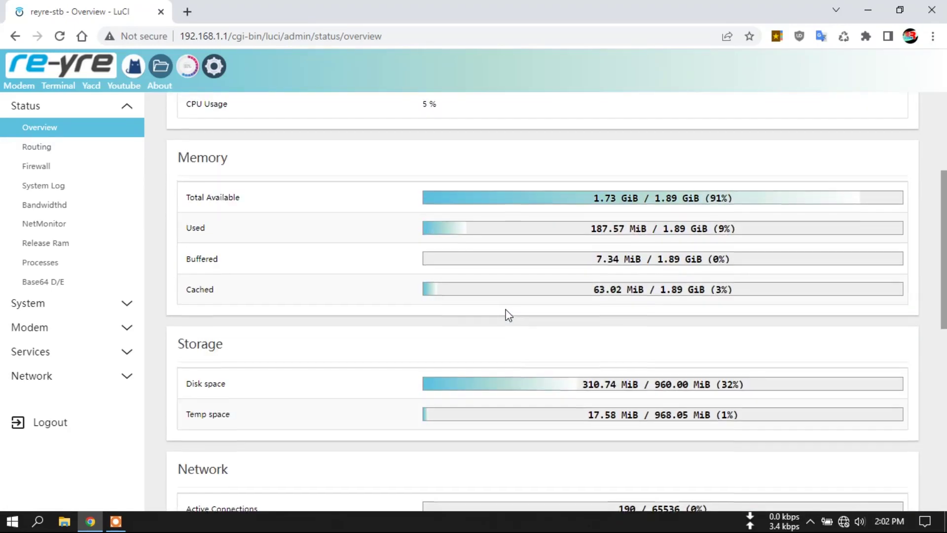
pyautogui.scroll(4, 509, 314)
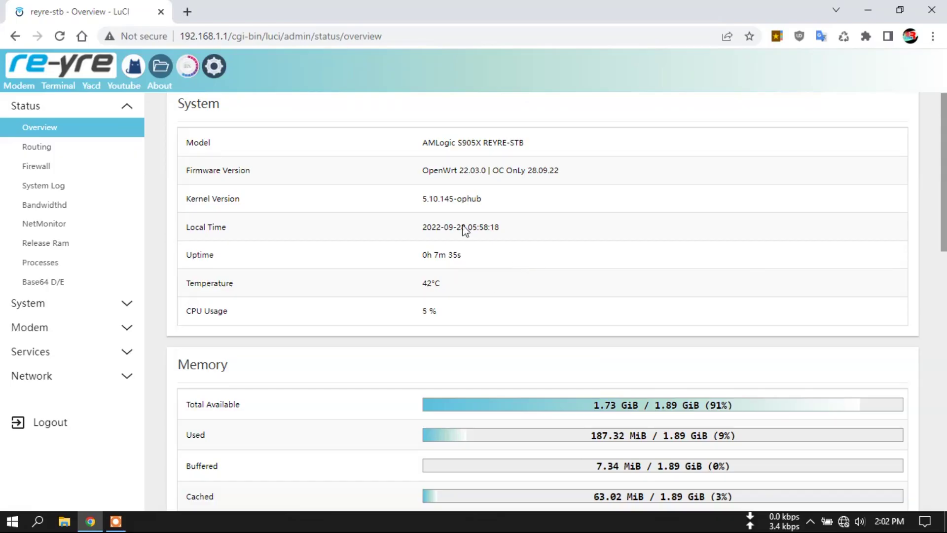
# Review the router's routing information, firewall rules and system log
pyautogui.click(71, 150)
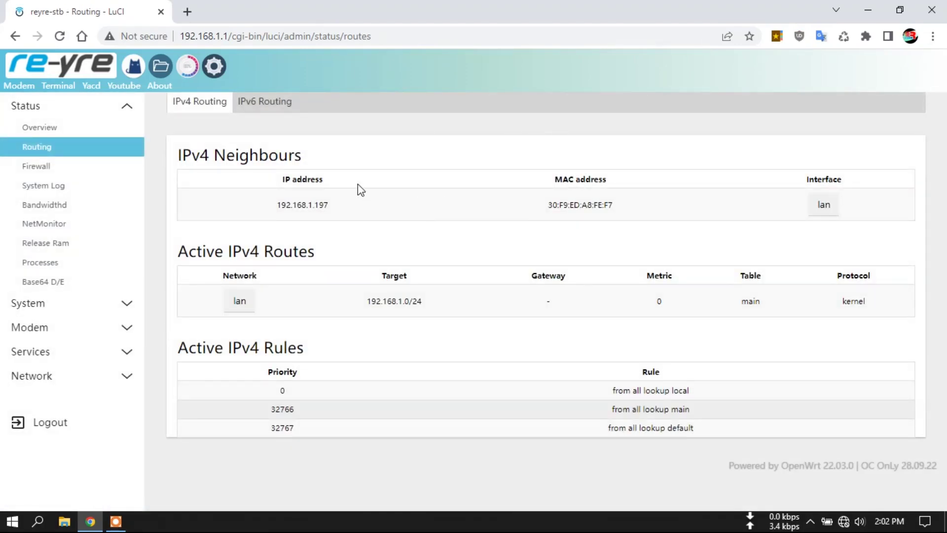
pyautogui.click(92, 173)
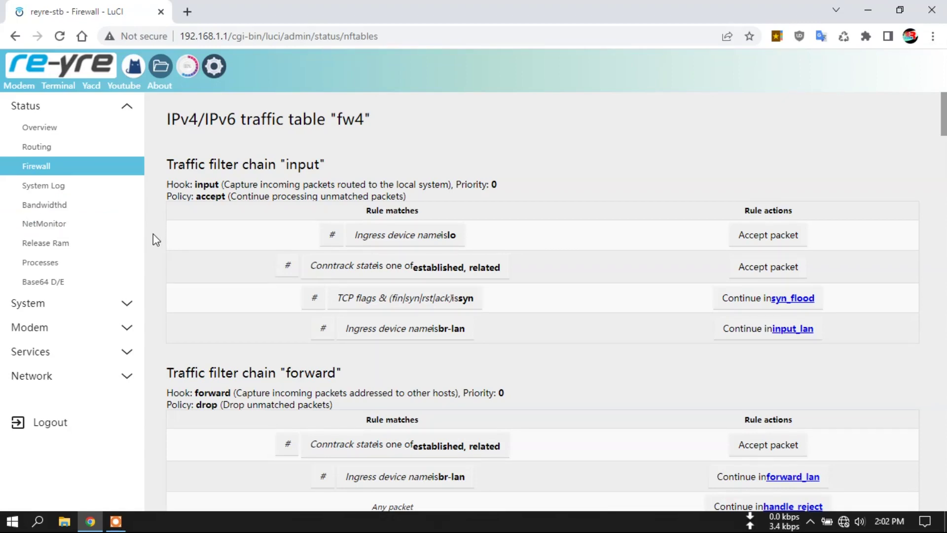
pyautogui.click(58, 186)
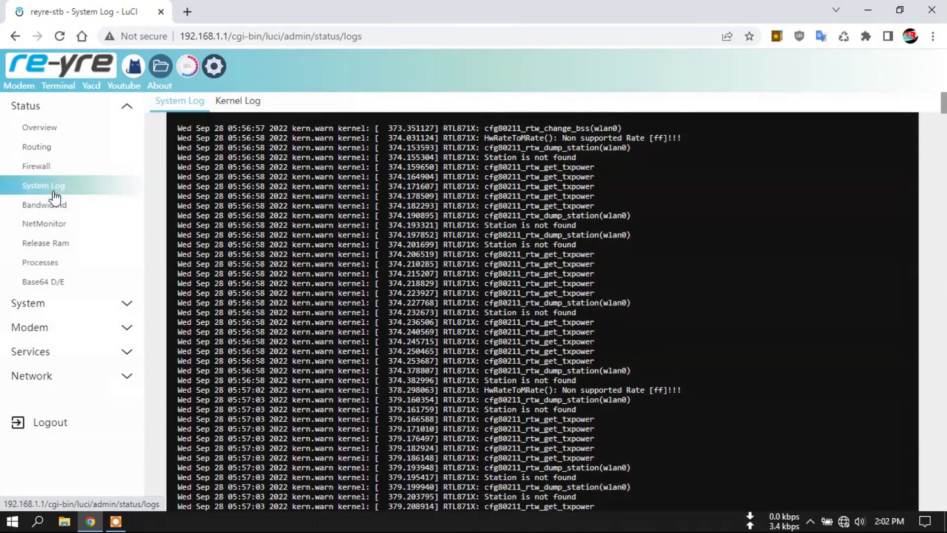
pyautogui.moveTo(610, 350); pyautogui.dragTo(170, 125)
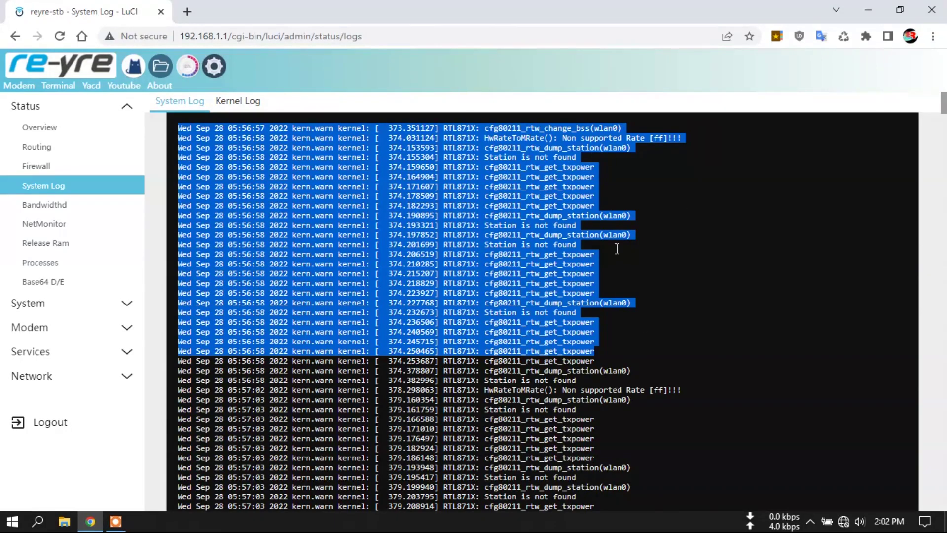
pyautogui.click(651, 292)
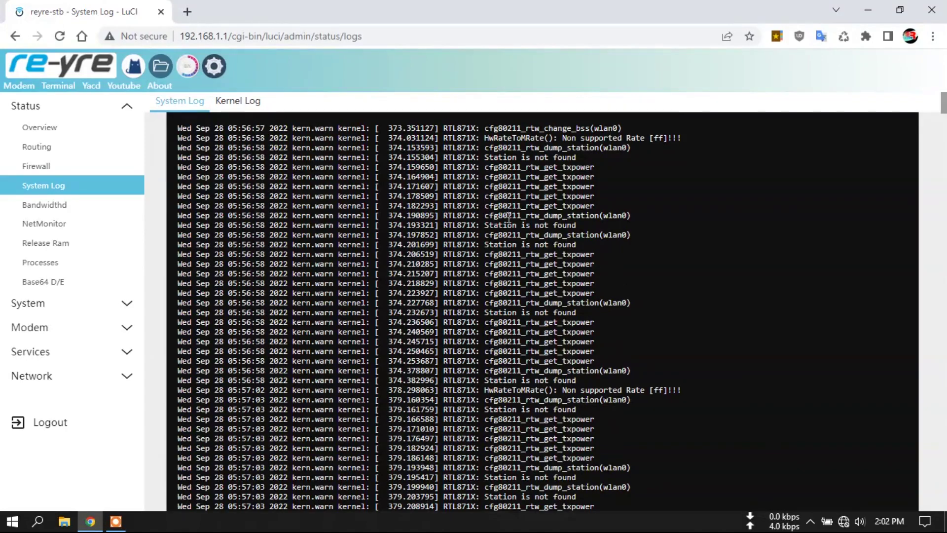
# Check the Bandwidthd traffic statistics and NetMonitor gauges, and release the router's RAM
pyautogui.click(59, 205)
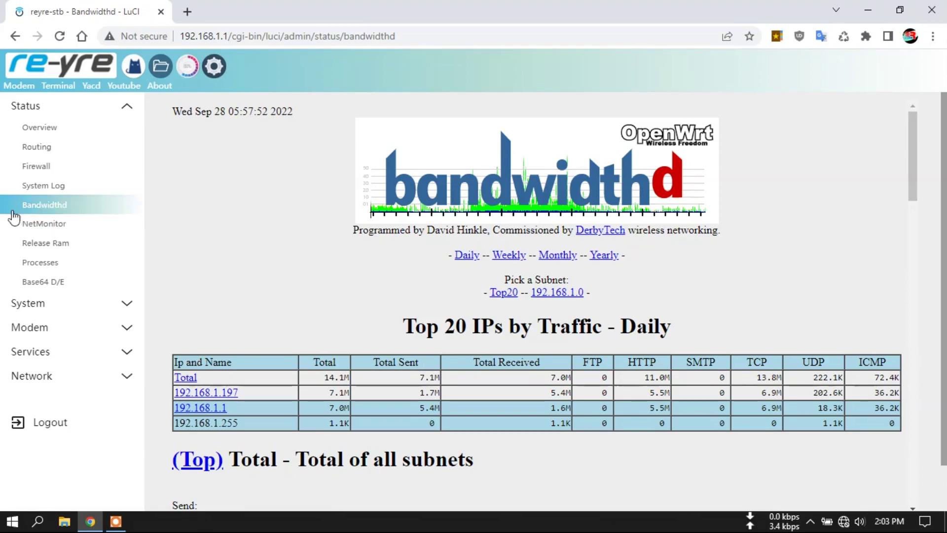
pyautogui.click(61, 230)
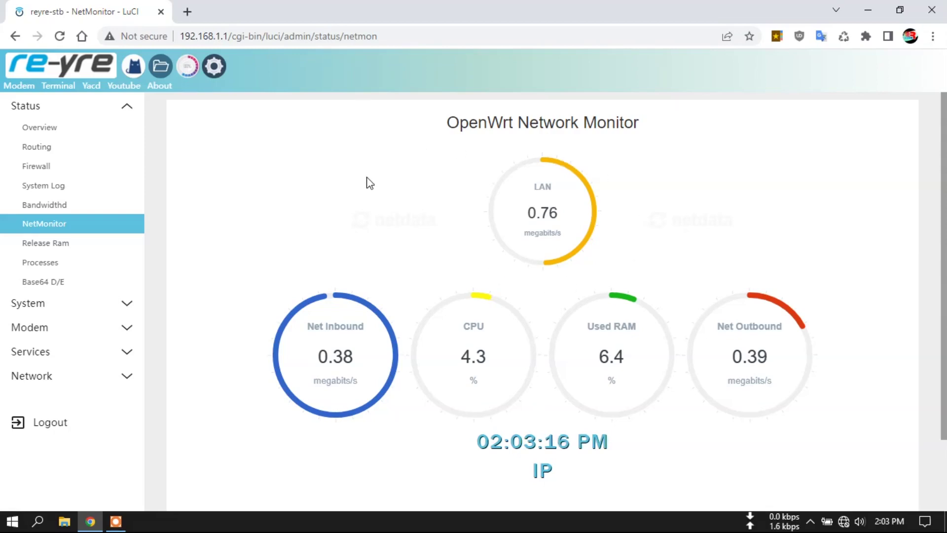
pyautogui.click(60, 244)
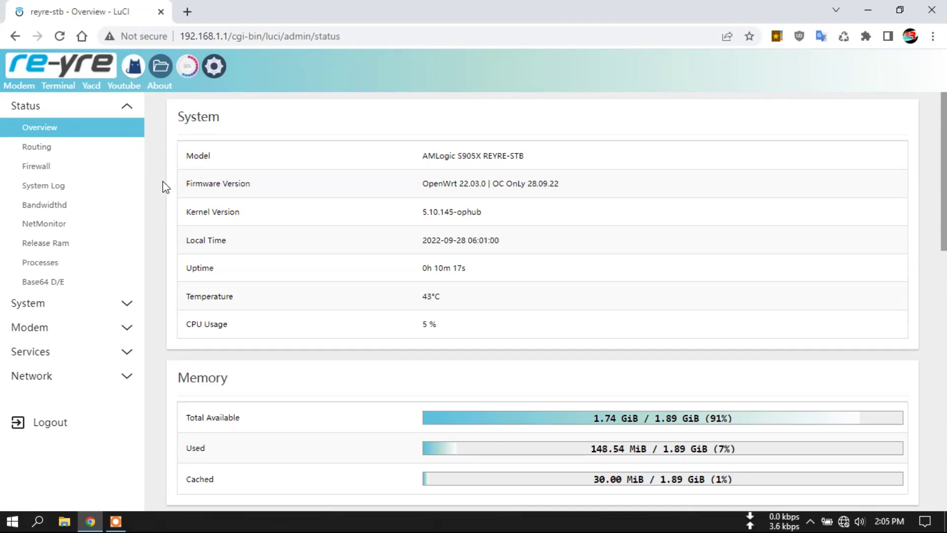
# View the router's File Manager and the online download update options of the Amlogic Service
pyautogui.click(126, 306)
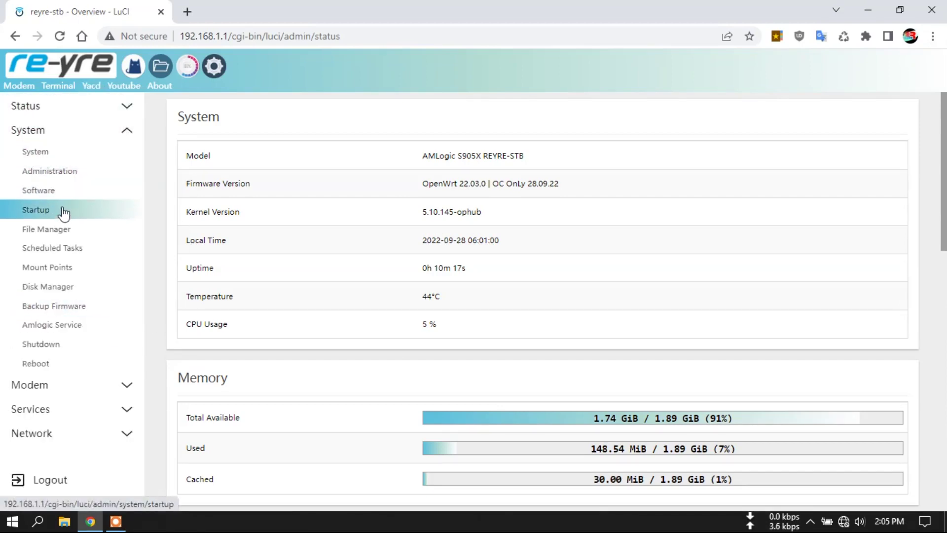
pyautogui.click(63, 229)
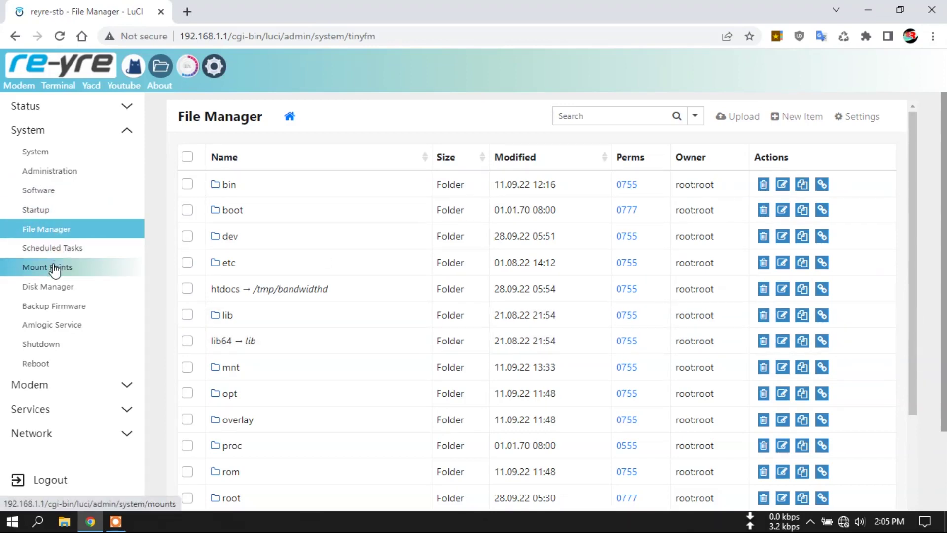
pyautogui.click(57, 323)
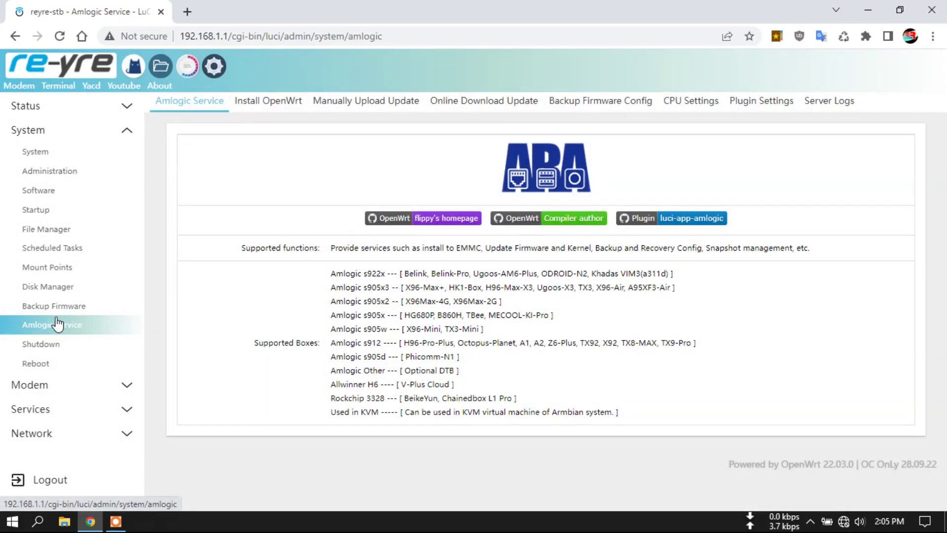
pyautogui.click(469, 101)
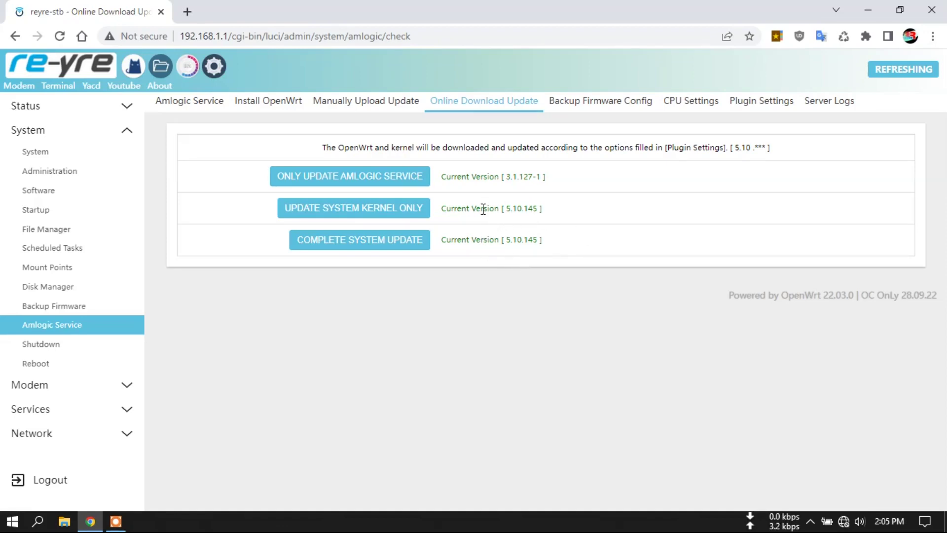
# Look over the modem and service entries and view OpenClash's overview and global settings
pyautogui.click(62, 385)
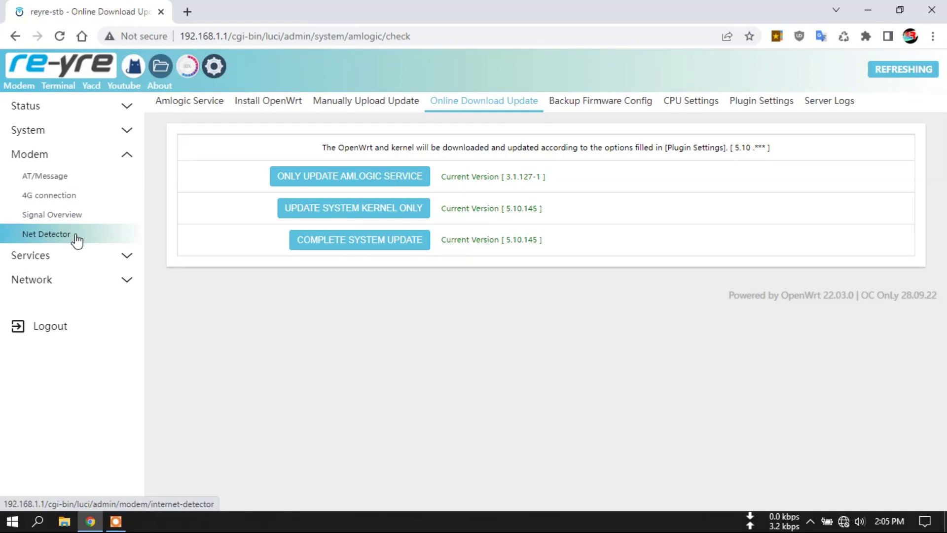
pyautogui.click(67, 256)
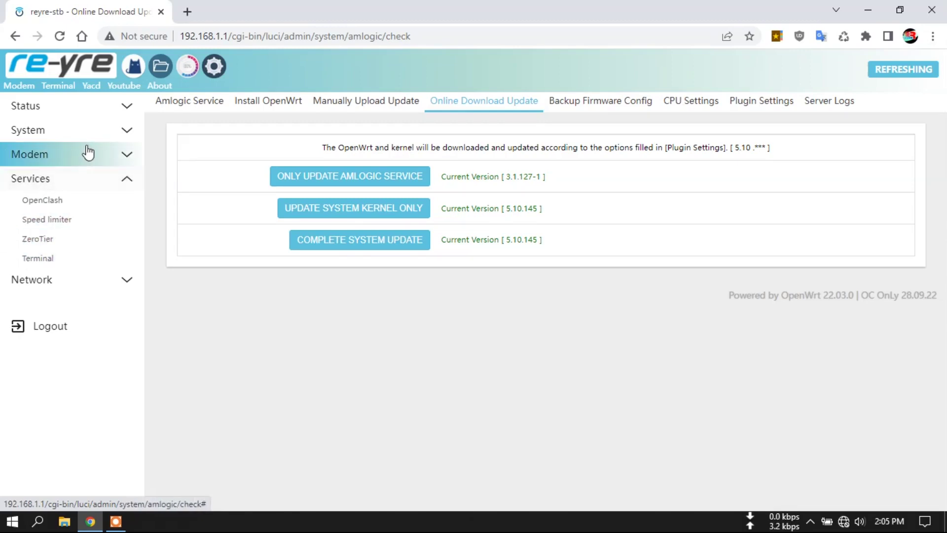
pyautogui.click(64, 200)
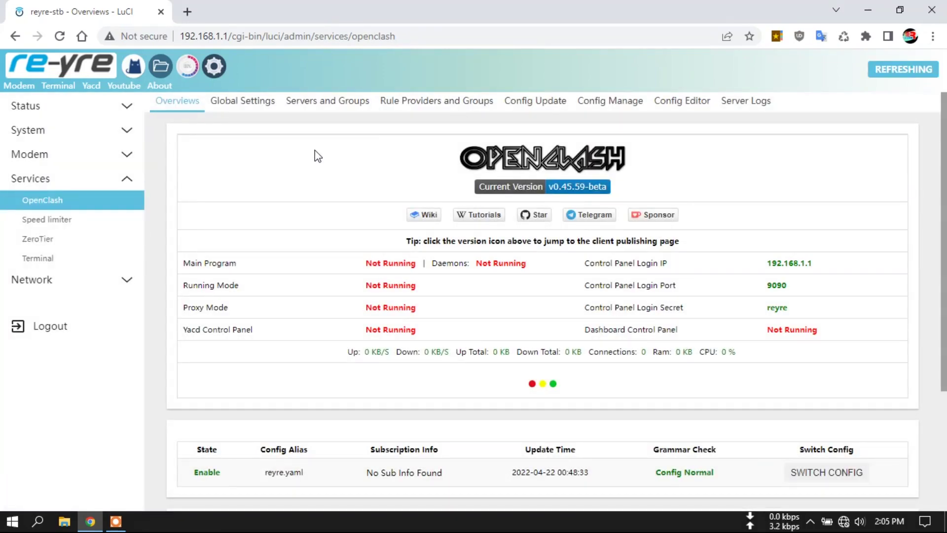
pyautogui.click(247, 102)
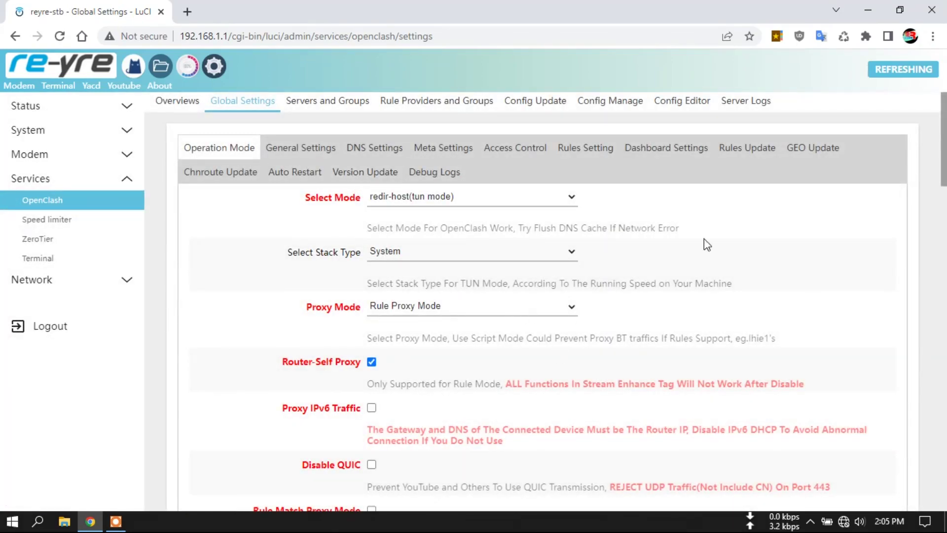
# Try enabling Meta Core in OpenClash's Meta settings, and disable it again
pyautogui.click(435, 153)
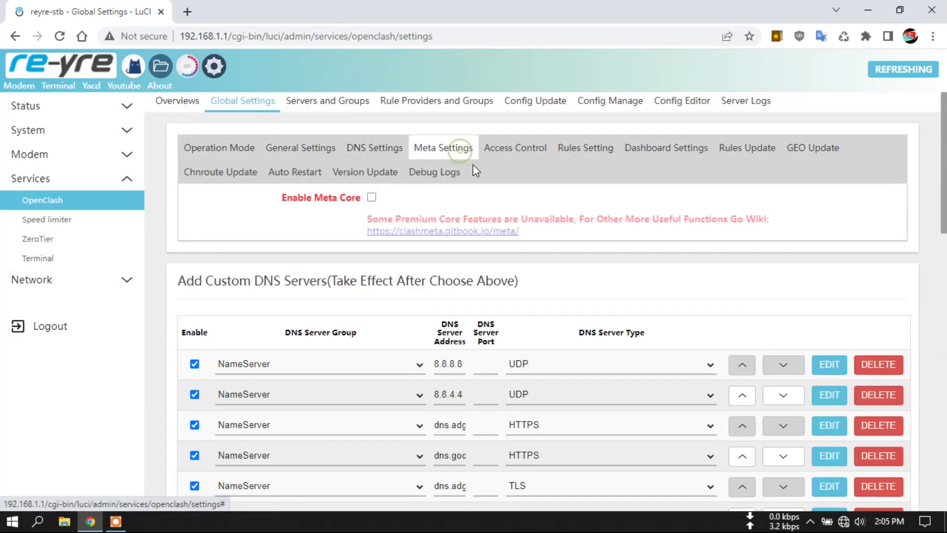
pyautogui.click(372, 196)
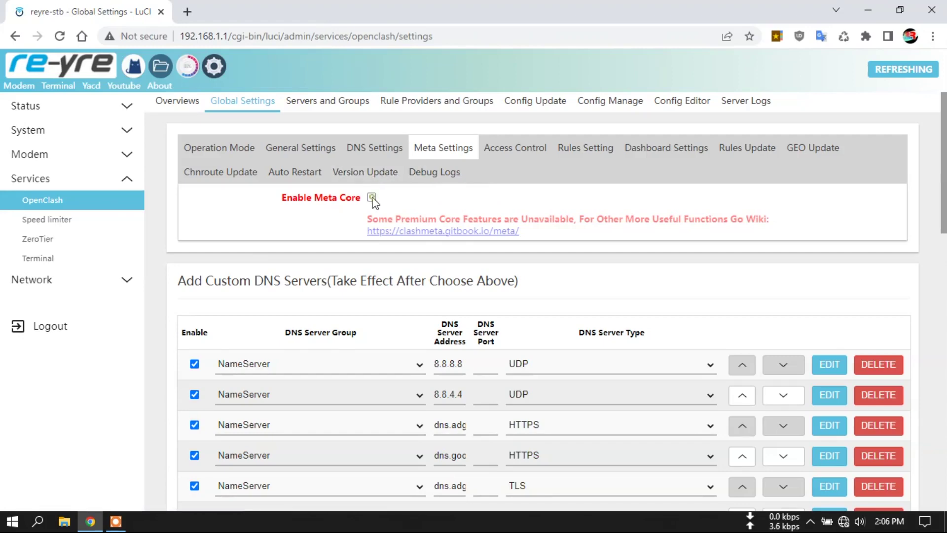
pyautogui.moveTo(943, 148); pyautogui.dragTo(943, 446)
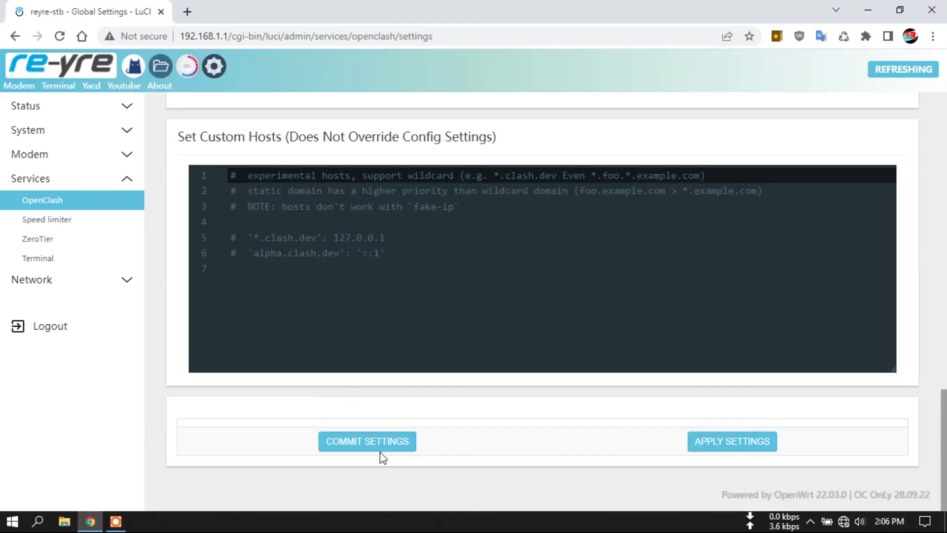
pyautogui.click(728, 444)
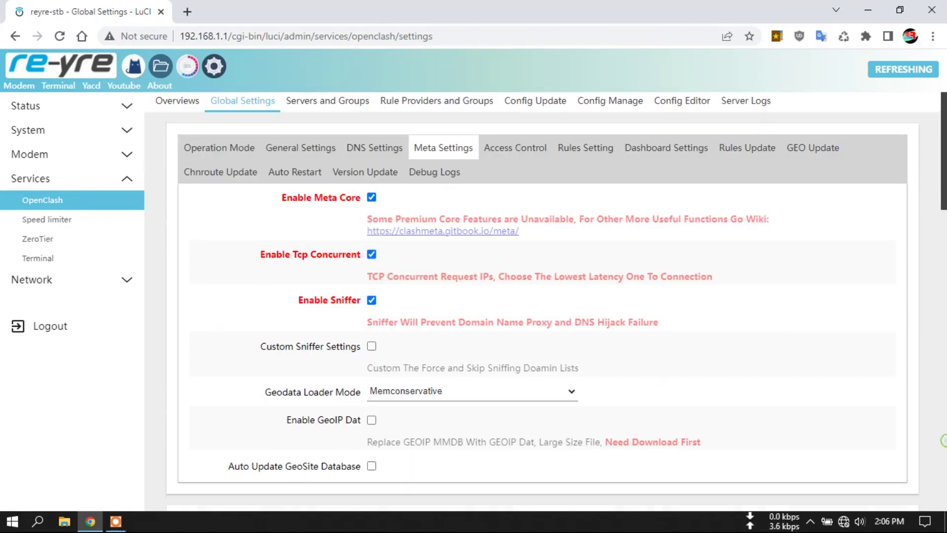
pyautogui.click(372, 197)
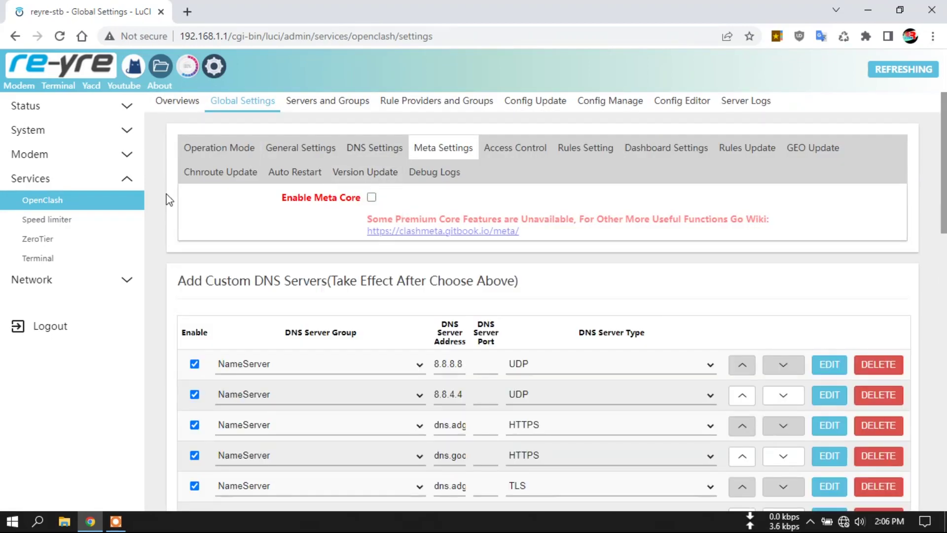
# View the Speed limiter, ZeroTier and Terminal services and the list of network interfaces
pyautogui.click(56, 220)
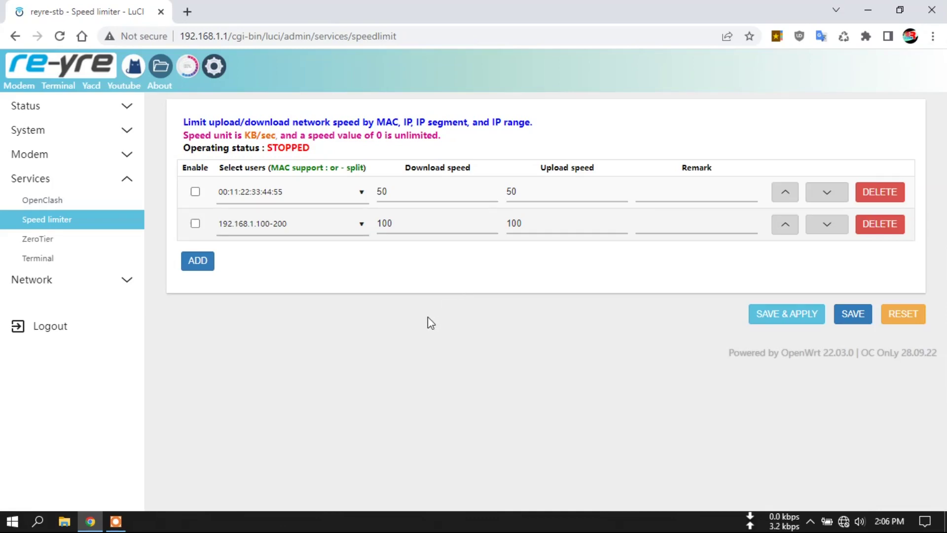
pyautogui.click(55, 242)
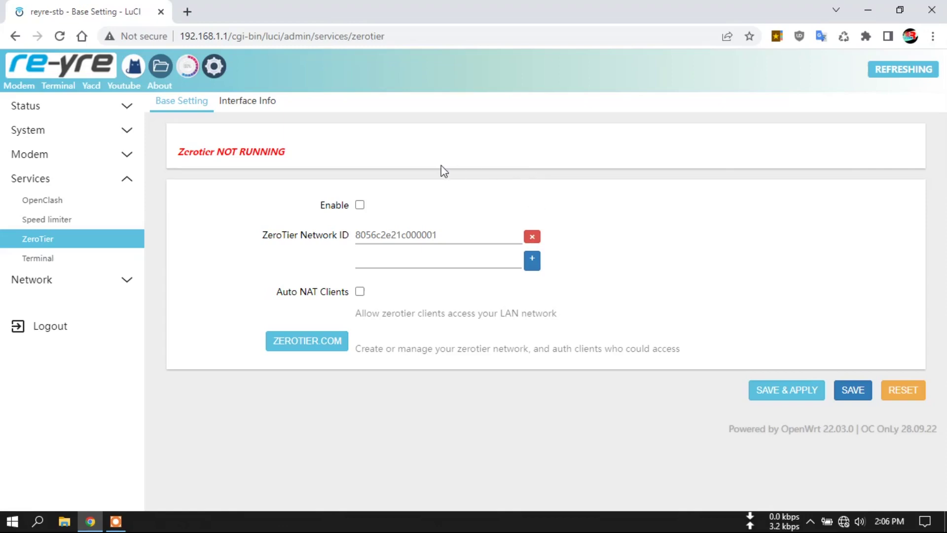
pyautogui.click(76, 259)
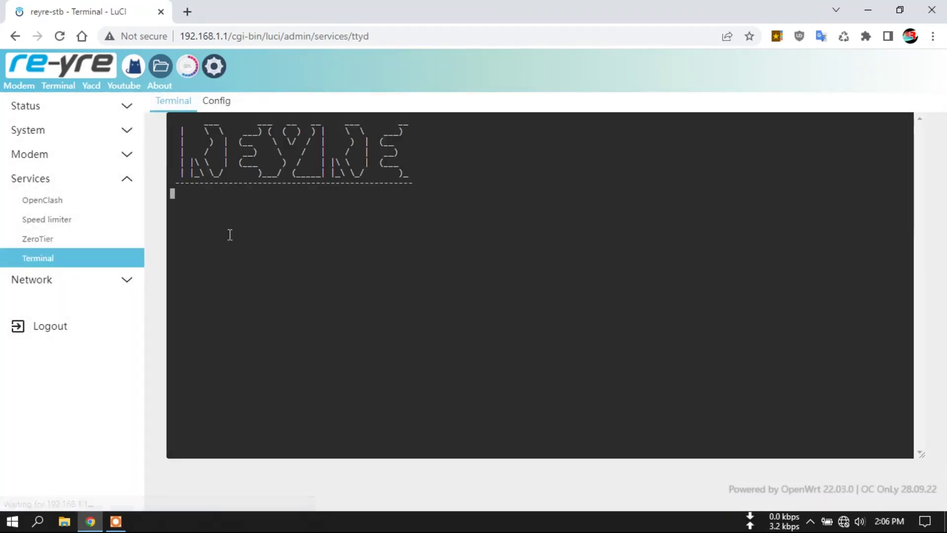
pyautogui.click(85, 280)
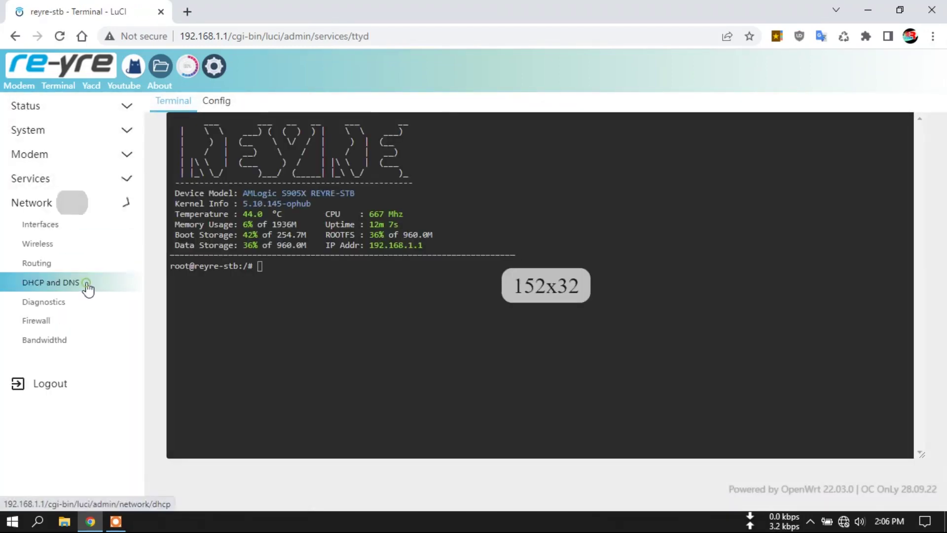
pyautogui.click(34, 230)
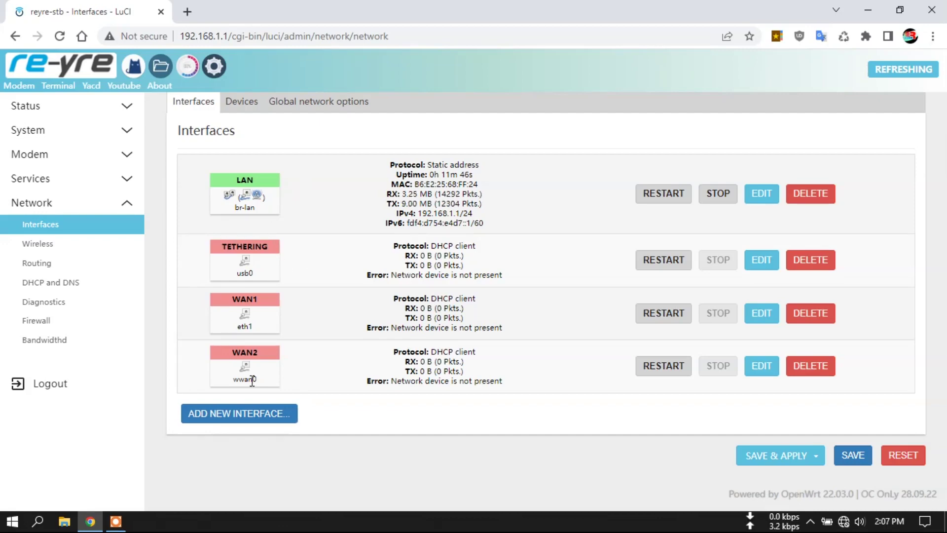
# Try the UMTS/GPRS/EV-DO protocol for a new network interface, and cancel its creation
pyautogui.click(257, 424)
pyautogui.click(438, 230)
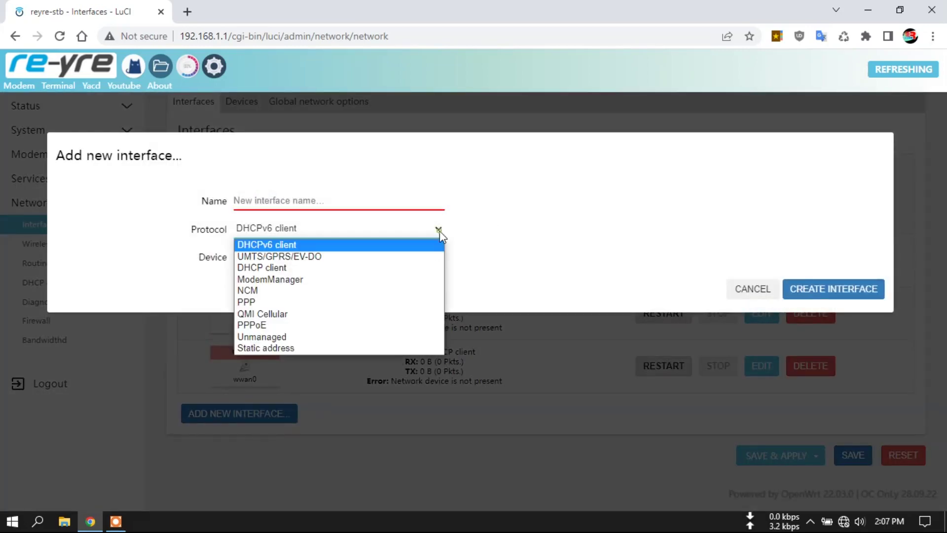
pyautogui.click(321, 256)
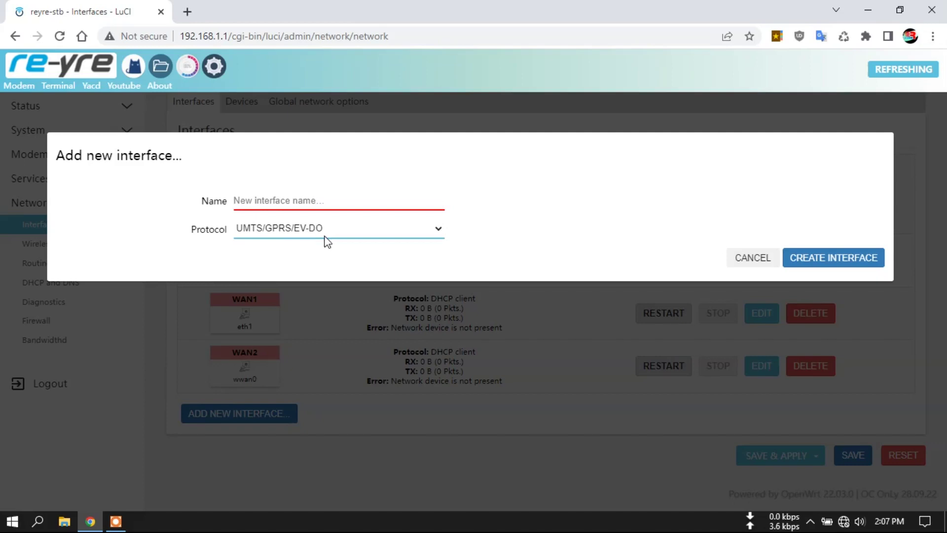
pyautogui.click(762, 260)
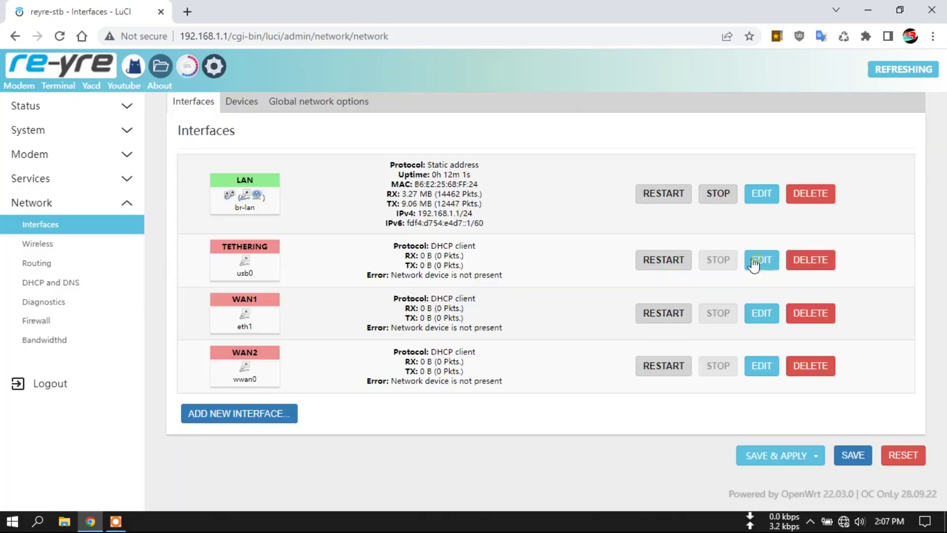
# View the network section's Wireless, Routing, and DHCP and DNS pages, including the general DNS forwarding settings
pyautogui.click(44, 246)
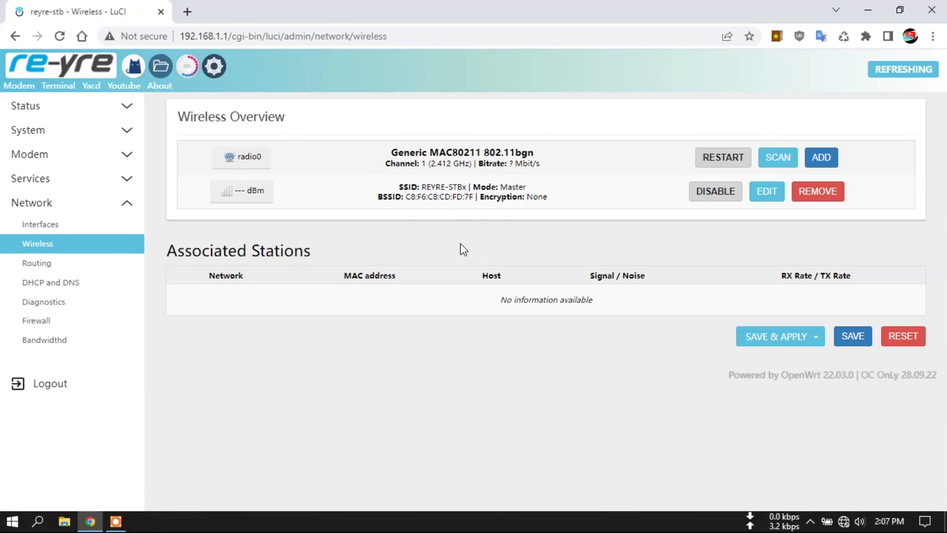
pyautogui.click(54, 269)
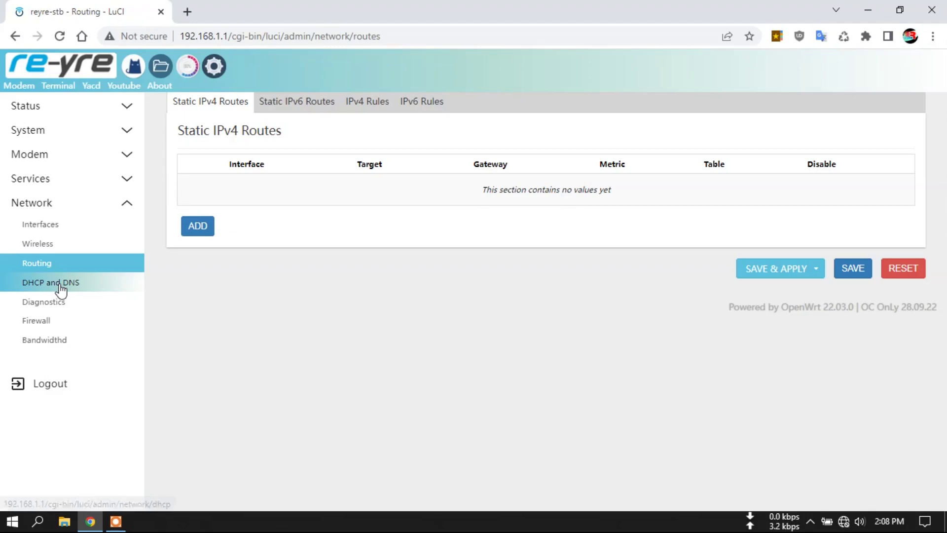
pyautogui.click(59, 283)
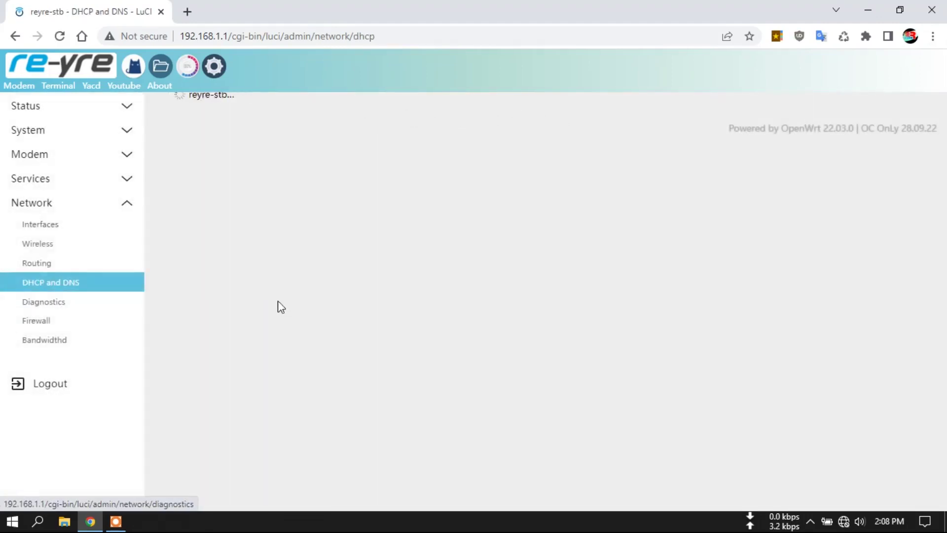
pyautogui.scroll(-3, 278, 309)
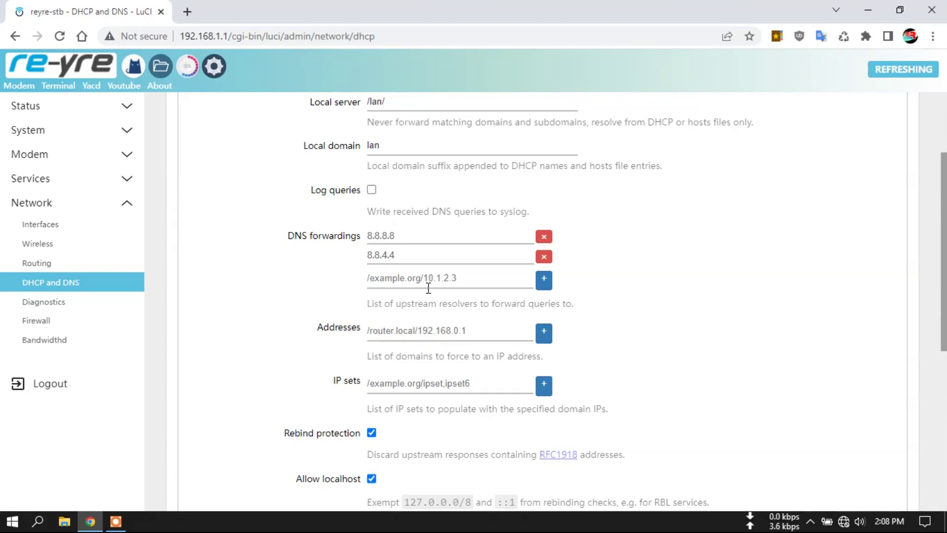
pyautogui.scroll(3, 402, 256)
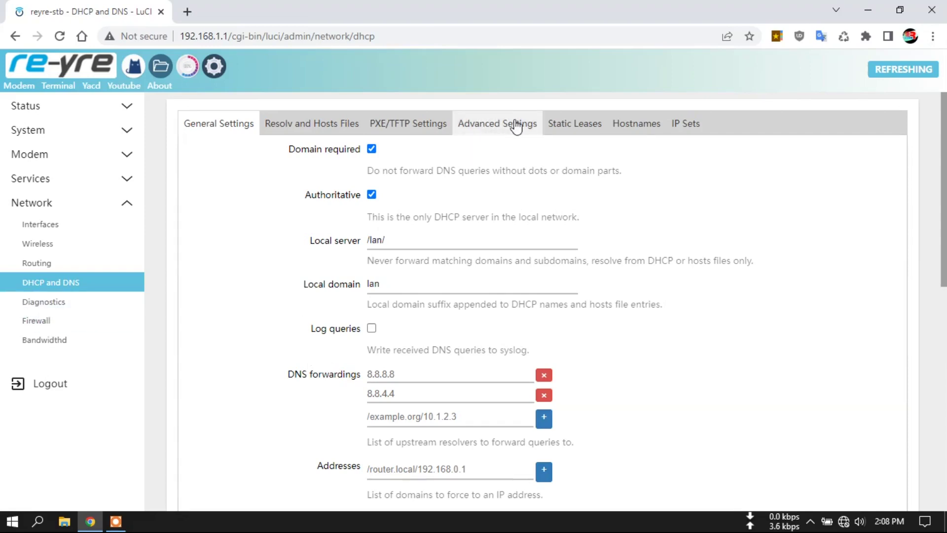
# Look over the advanced DHCP and DNS settings down to the DNS server port and its suggested values
pyautogui.click(516, 127)
pyautogui.scroll(-10, 690, 276)
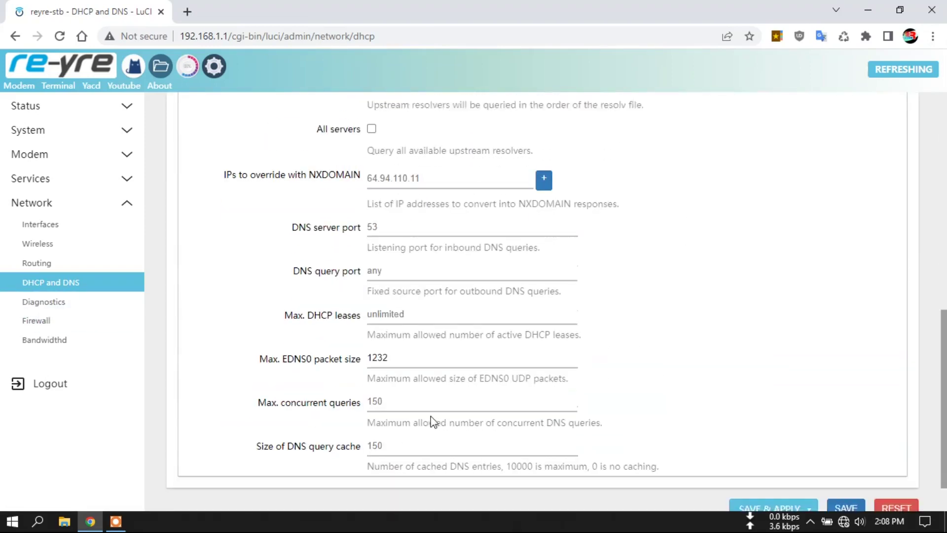
pyautogui.scroll(-2, 433, 422)
pyautogui.click(391, 178)
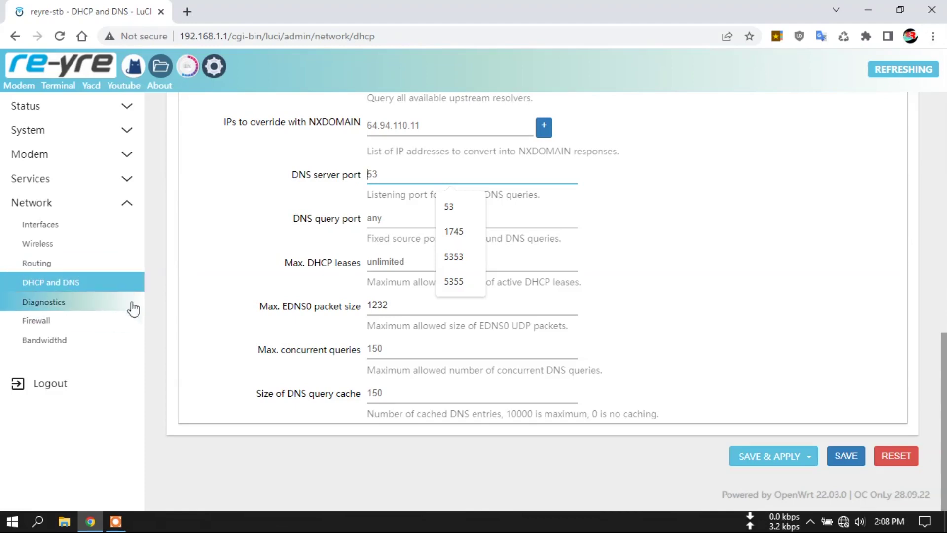
pyautogui.scroll(1, 119, 277)
# View OpenClash's operation mode, general and DNS settings within its global settings
pyautogui.click(137, 72)
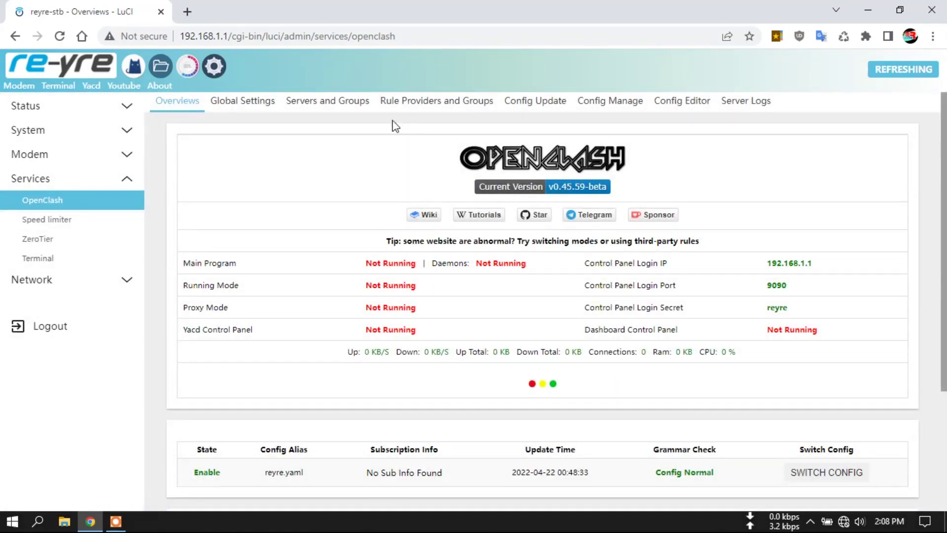
pyautogui.click(243, 101)
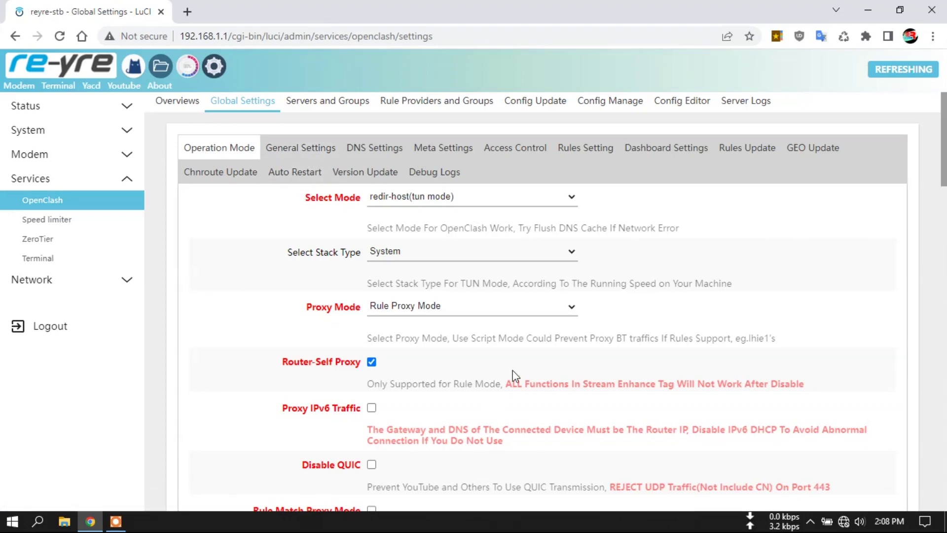
pyautogui.click(308, 149)
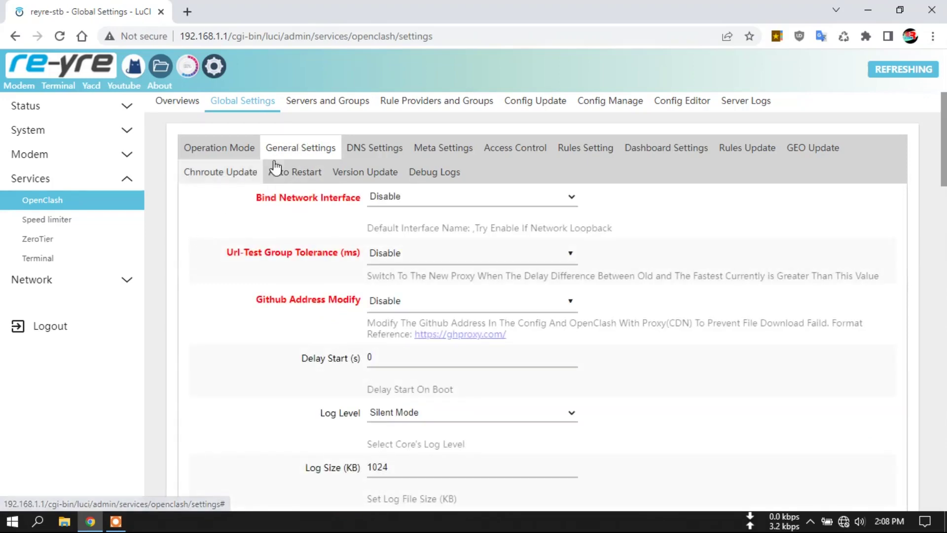
pyautogui.click(393, 156)
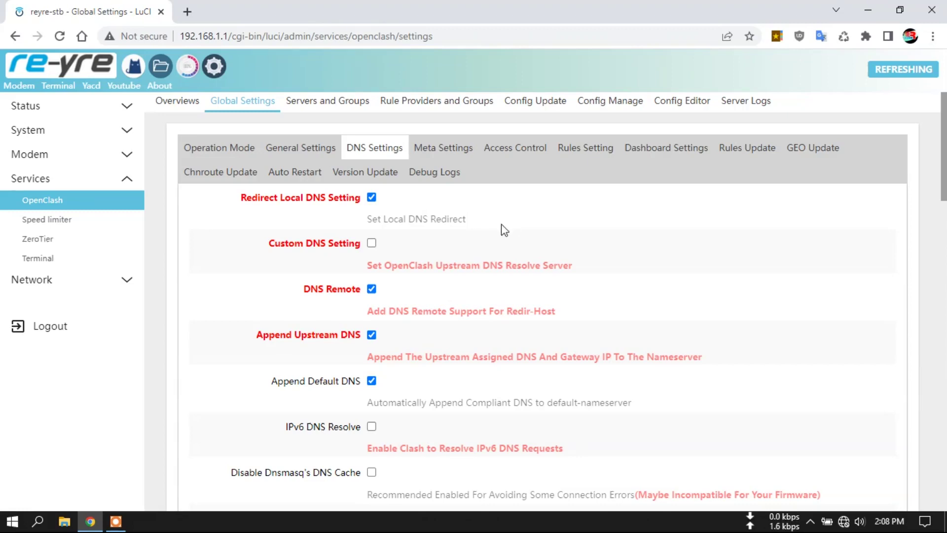
# Try disabling Redirect Local DNS Setting and enabling Custom DNS Setting in OpenClash's DNS settings, and restore both
pyautogui.click(372, 197)
pyautogui.click(371, 242)
pyautogui.click(371, 198)
pyautogui.click(374, 245)
pyautogui.moveTo(944, 171)
pyautogui.mouseDown()
pyautogui.moveTo(945, 206)
pyautogui.moveTo(945, 180)
pyautogui.mouseUp()
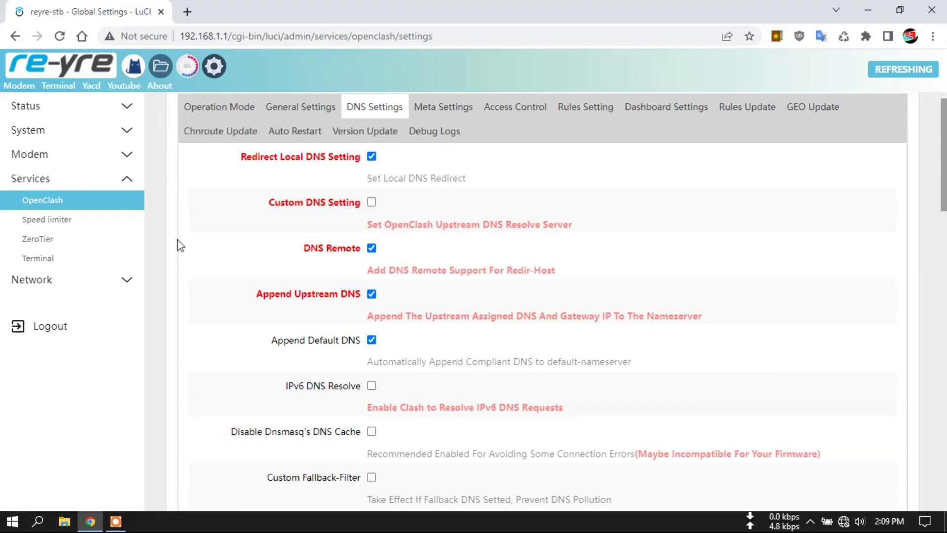
pyautogui.scroll(1, 235, 277)
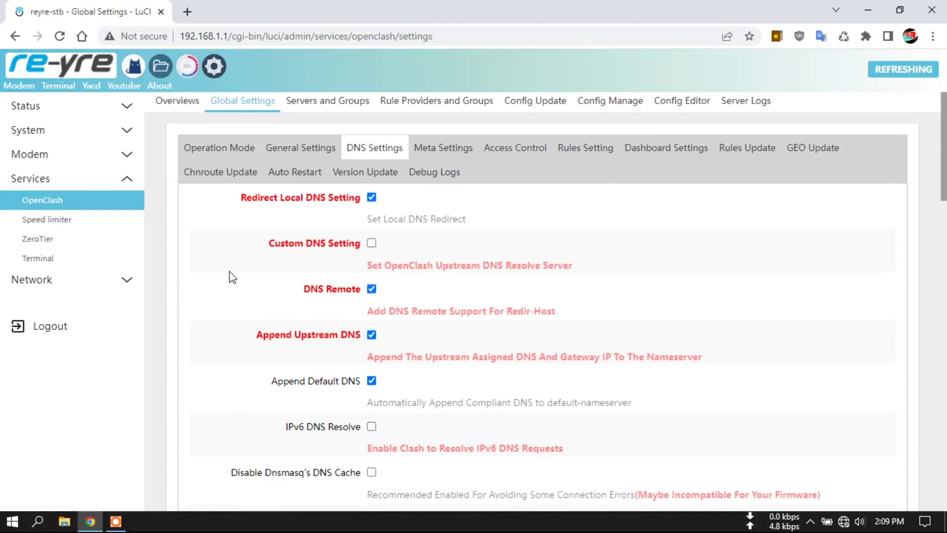
pyautogui.scroll(-4, 235, 277)
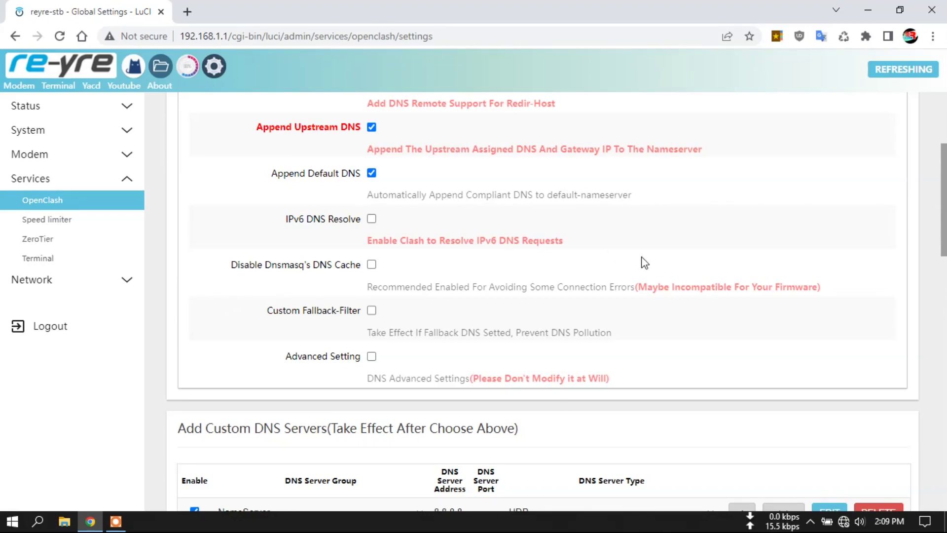
# Log in to the REYRE-STB interface as root with the account password to reach the status overview
pyautogui.click(40, 62)
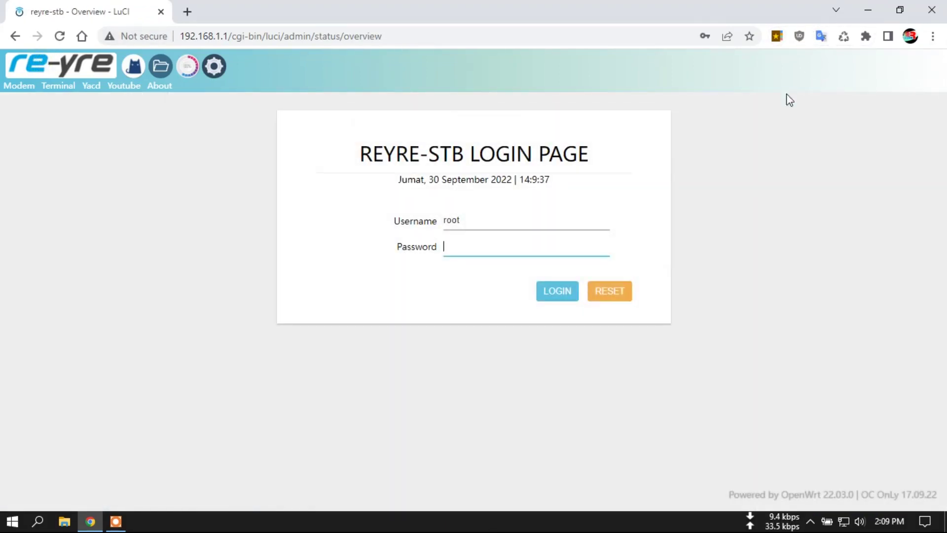
pyautogui.click(849, 39)
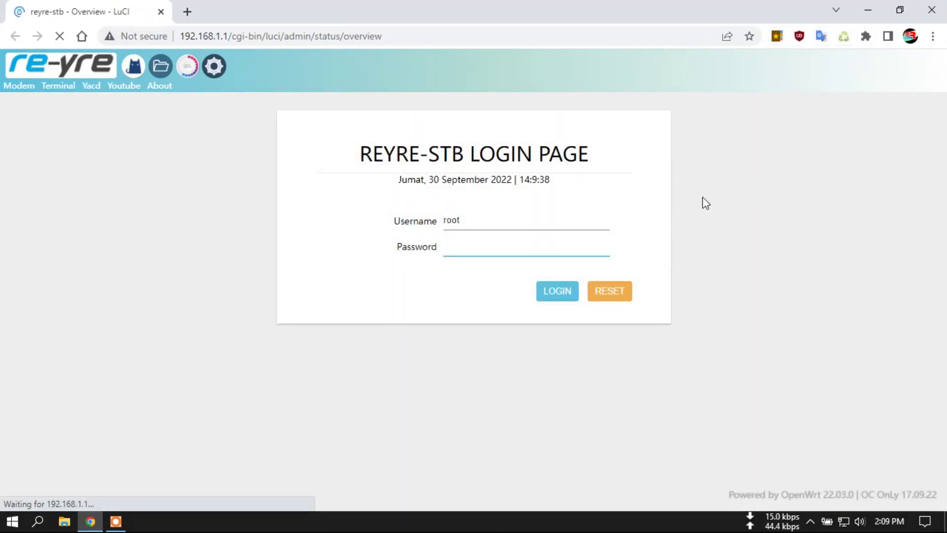
pyautogui.click(486, 247)
pyautogui.click(556, 294)
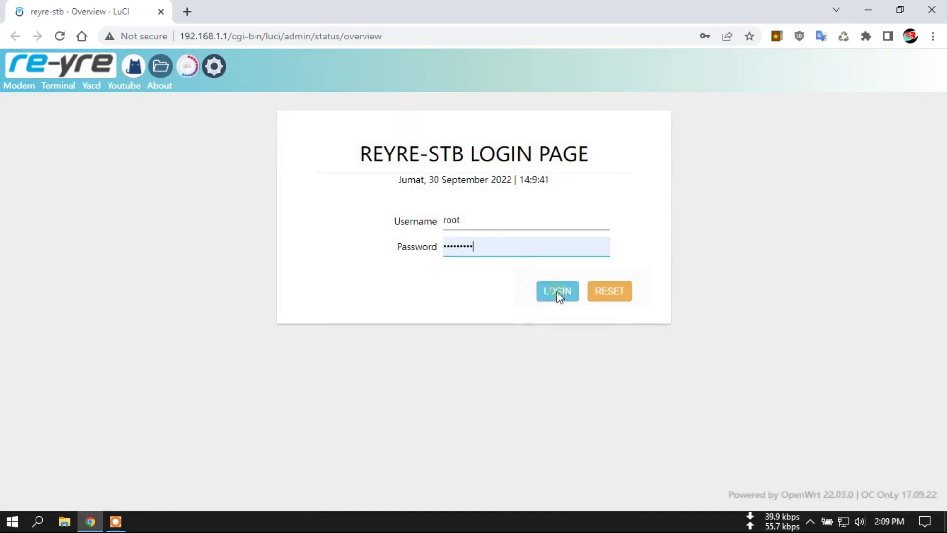
pyautogui.click(556, 294)
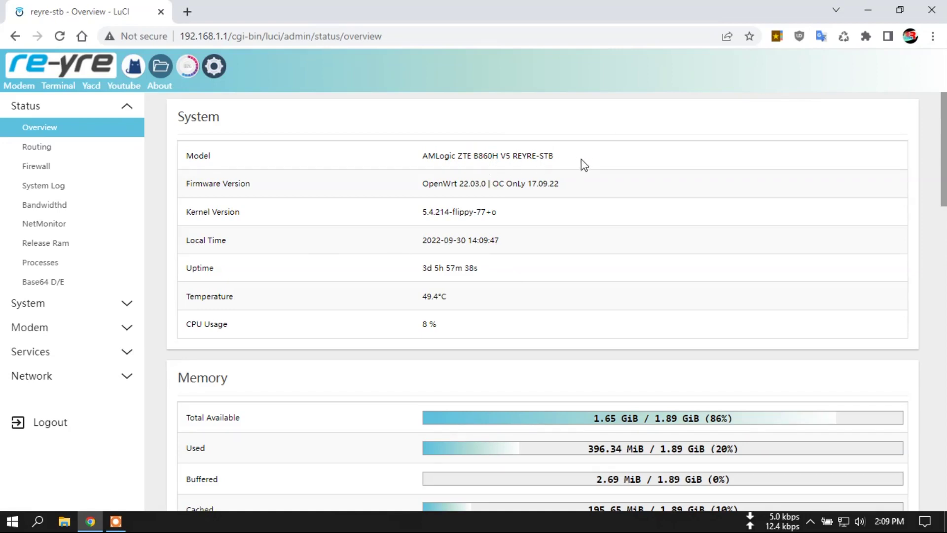
# Check the device's uptime on the status overview and view its list of network interfaces
pyautogui.moveTo(424, 266); pyautogui.dragTo(523, 267)
pyautogui.click(523, 268)
pyautogui.click(214, 66)
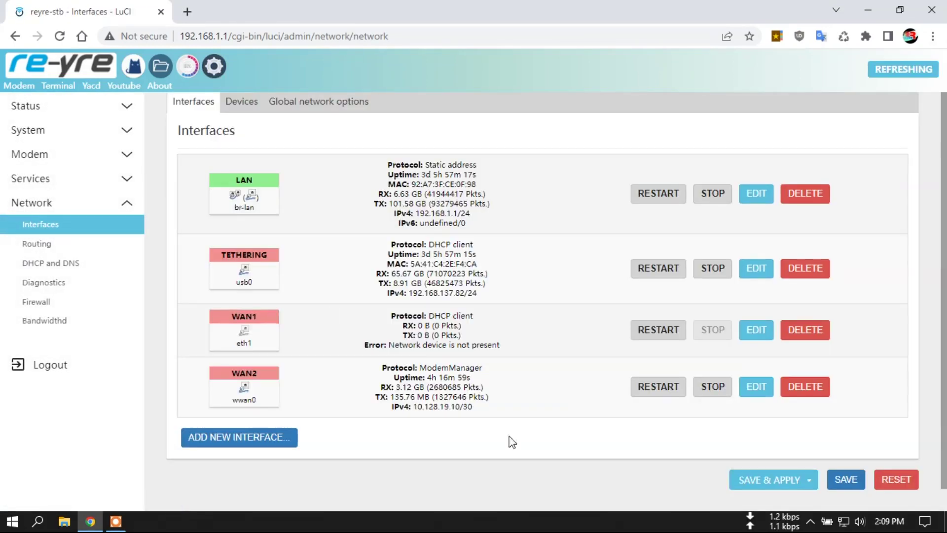
# Look through the status, system and modem entries, and reload the network interfaces page
pyautogui.click(102, 117)
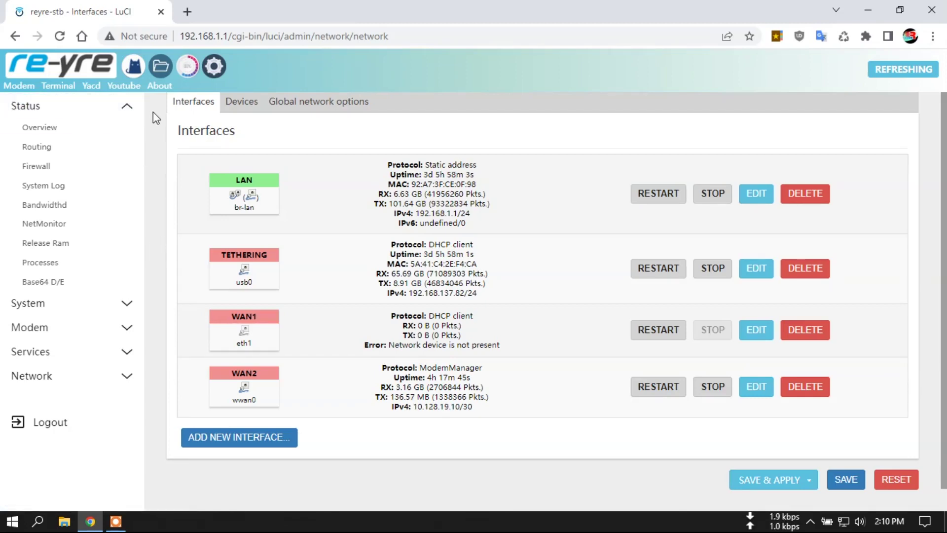
pyautogui.click(95, 303)
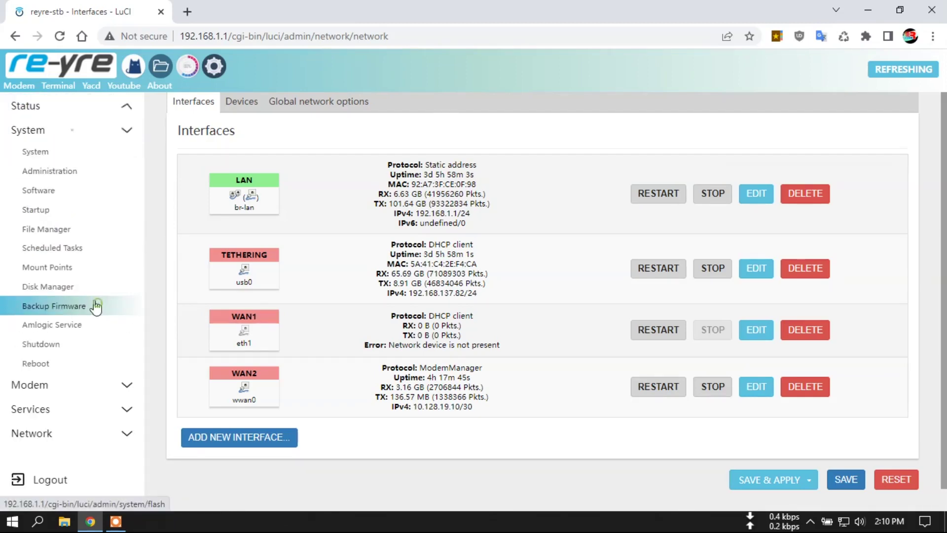
pyautogui.click(124, 385)
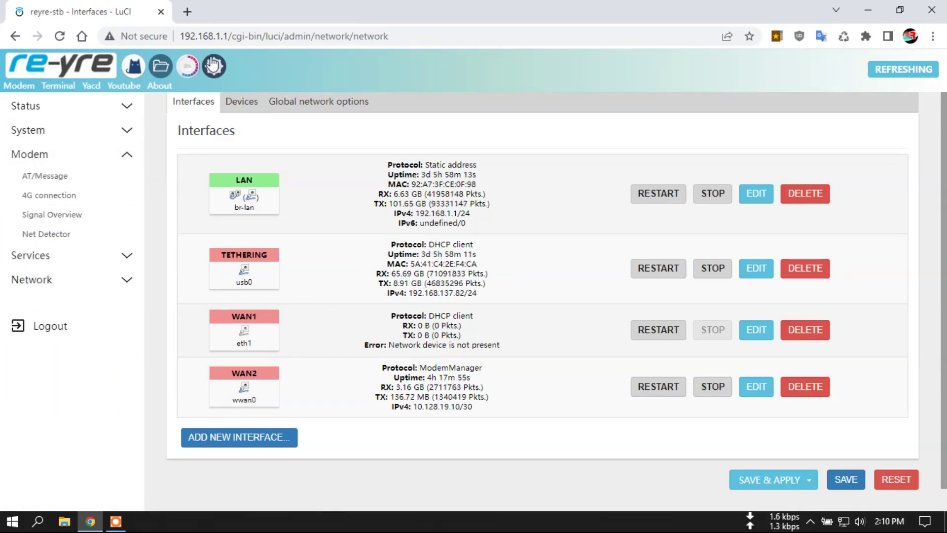
pyautogui.press('F5')
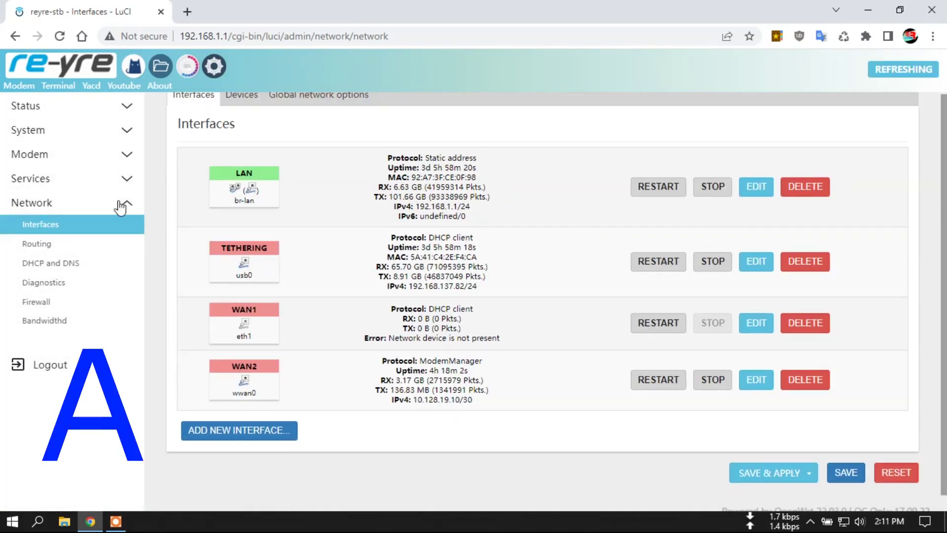
# Examine the active DHCP leases on the status overview, from the first connected device to the last
pyautogui.click(61, 65)
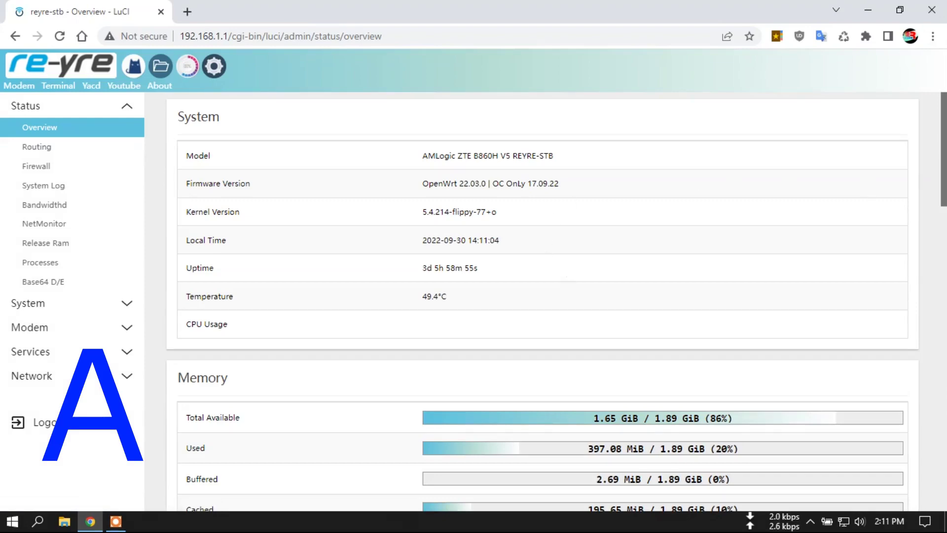
pyautogui.moveTo(943, 148); pyautogui.dragTo(944, 399)
pyautogui.scroll(1, 419, 220)
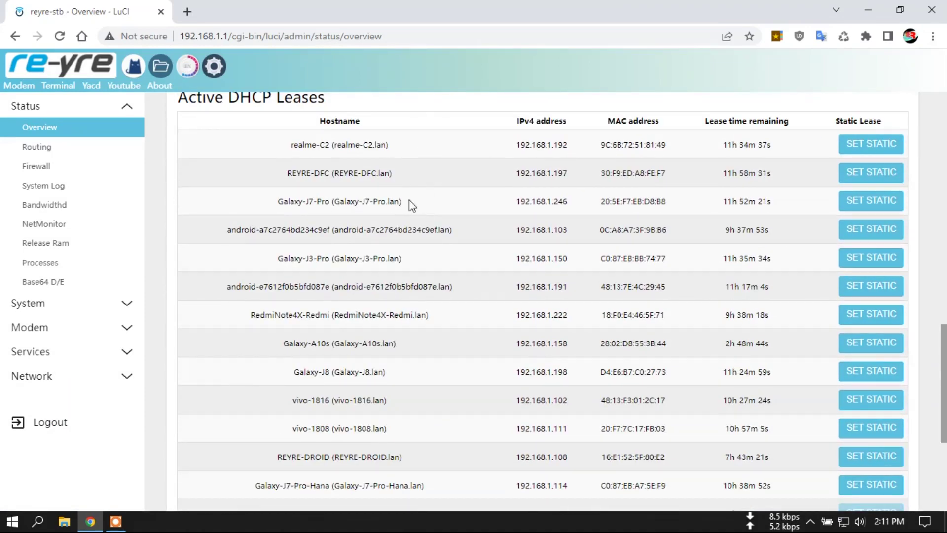
pyautogui.scroll(-5, 374, 179)
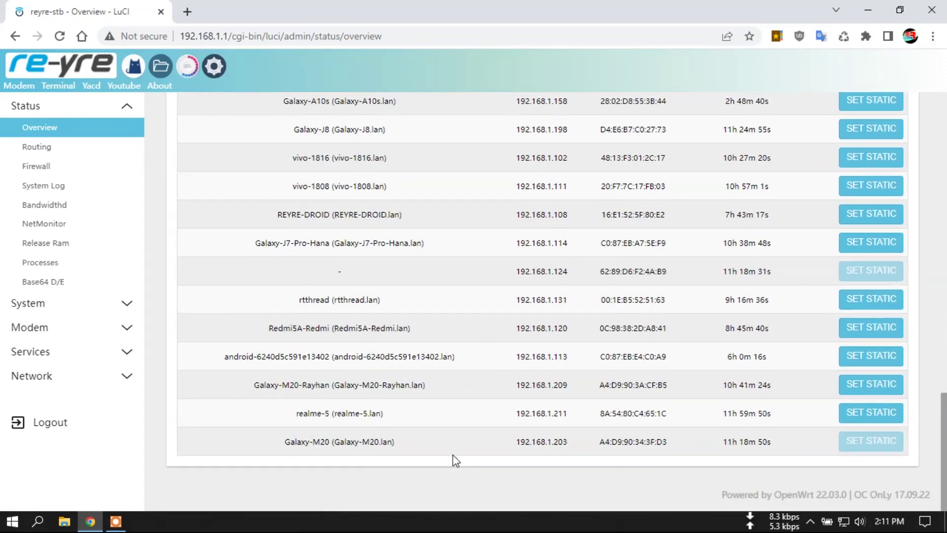
pyautogui.scroll(8, 452, 460)
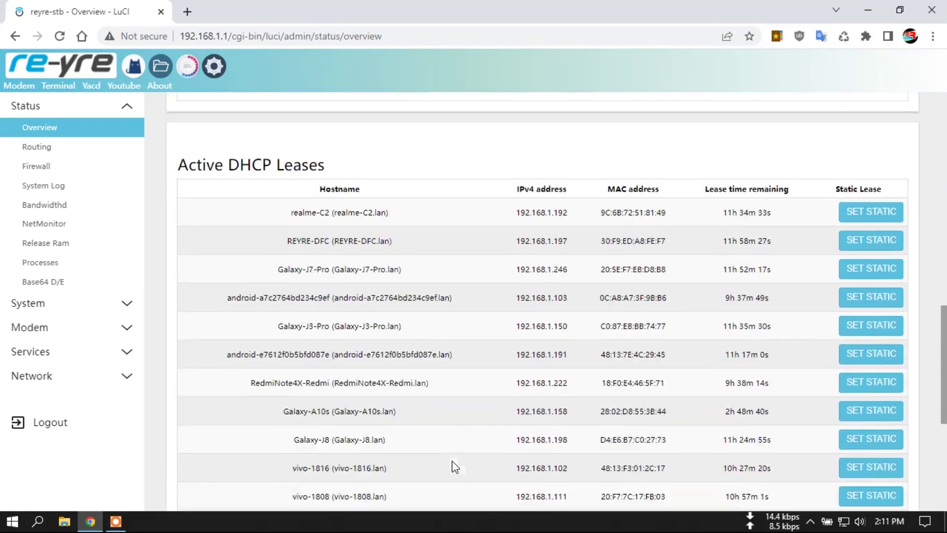
pyautogui.scroll(12, 620, 233)
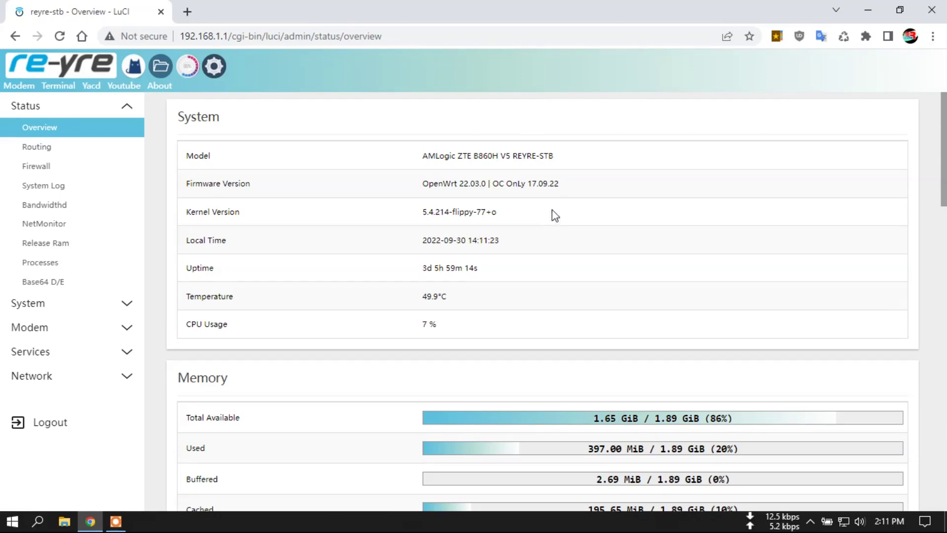
# Reload the status overview and look over its system, memory and storage information
pyautogui.click(53, 73)
pyautogui.scroll(-3, 536, 314)
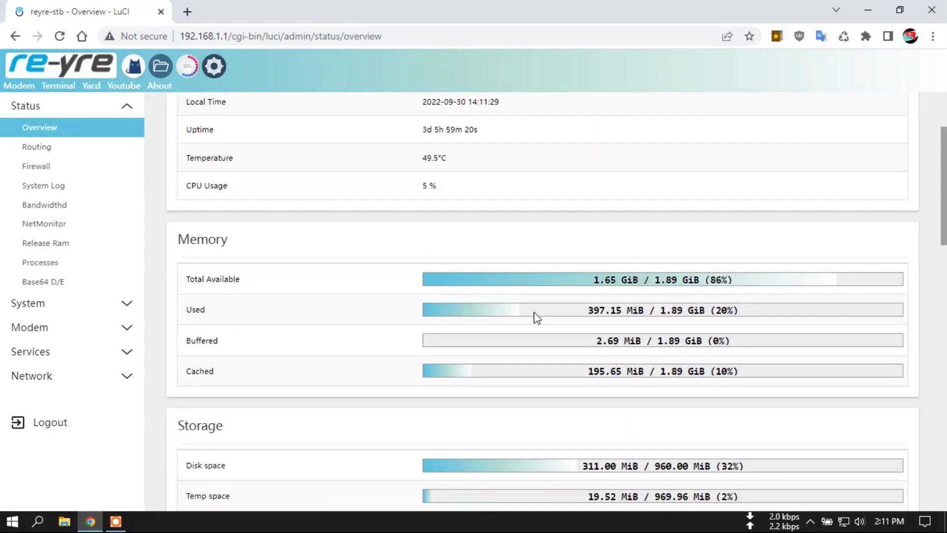
pyautogui.scroll(3, 537, 317)
pyautogui.click(55, 71)
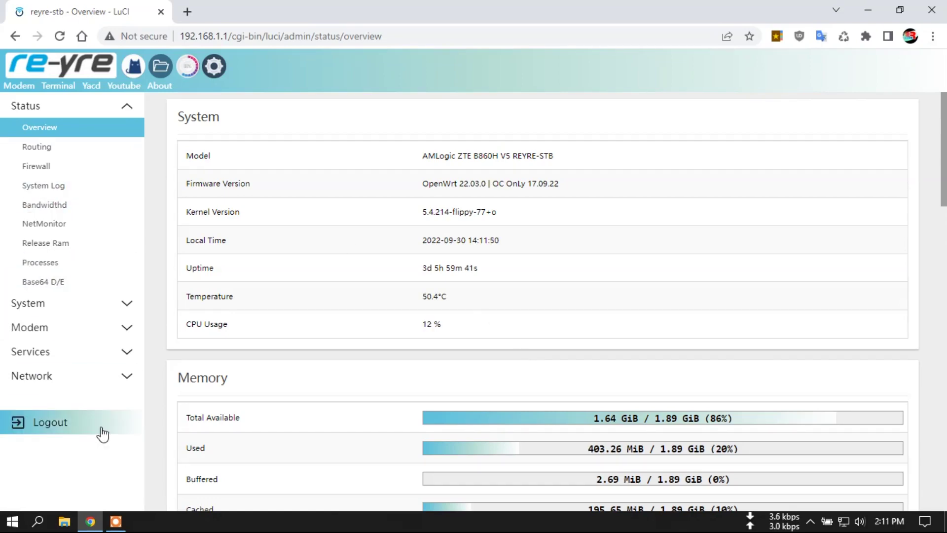
# Review the overview's storage, IPv4 upstream and active connection sections, and reload the page
pyautogui.scroll(-10, 152, 409)
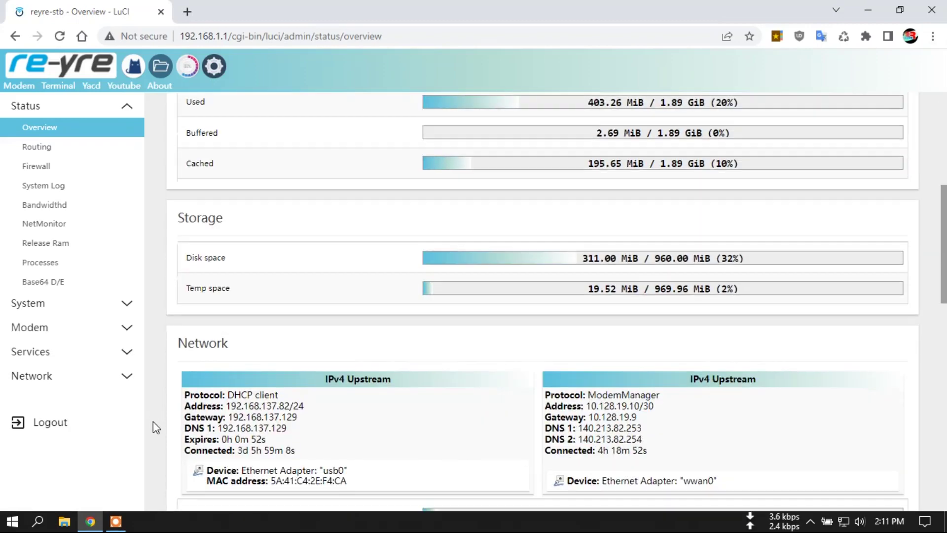
pyautogui.scroll(-4, 157, 430)
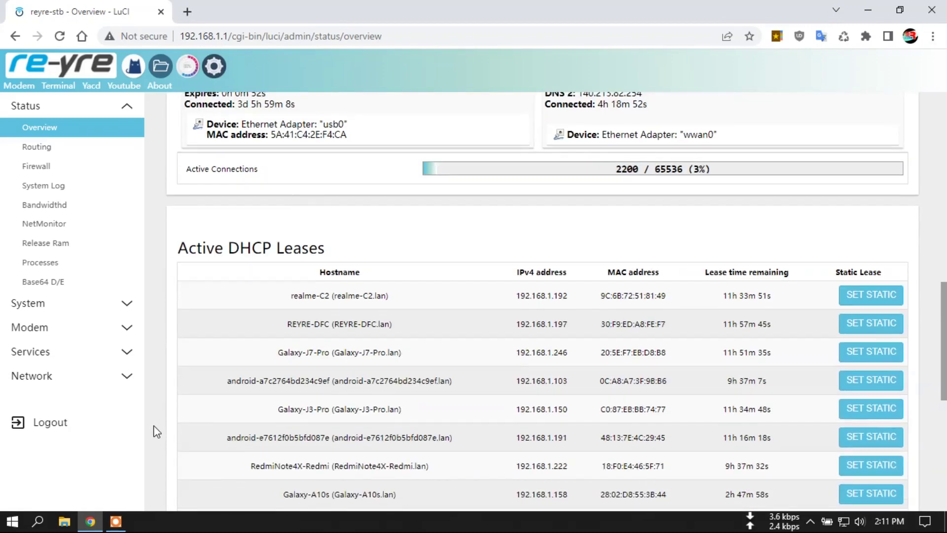
pyautogui.scroll(11, 157, 431)
pyautogui.scroll(4, 157, 430)
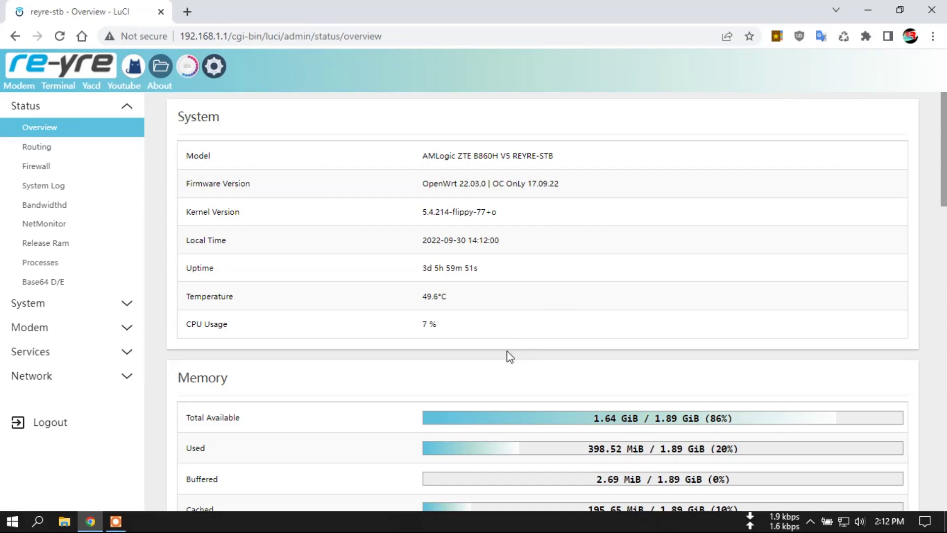
pyautogui.click(59, 36)
pyautogui.click(55, 74)
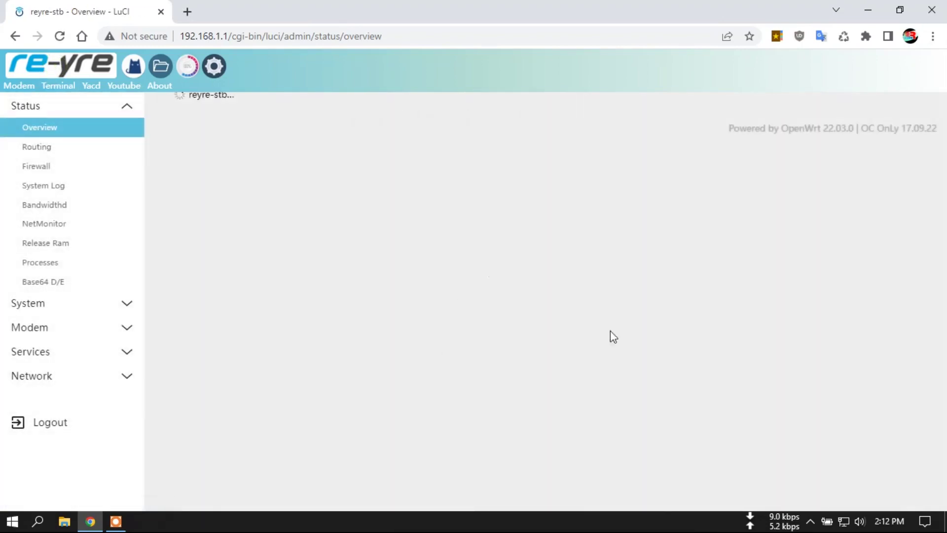